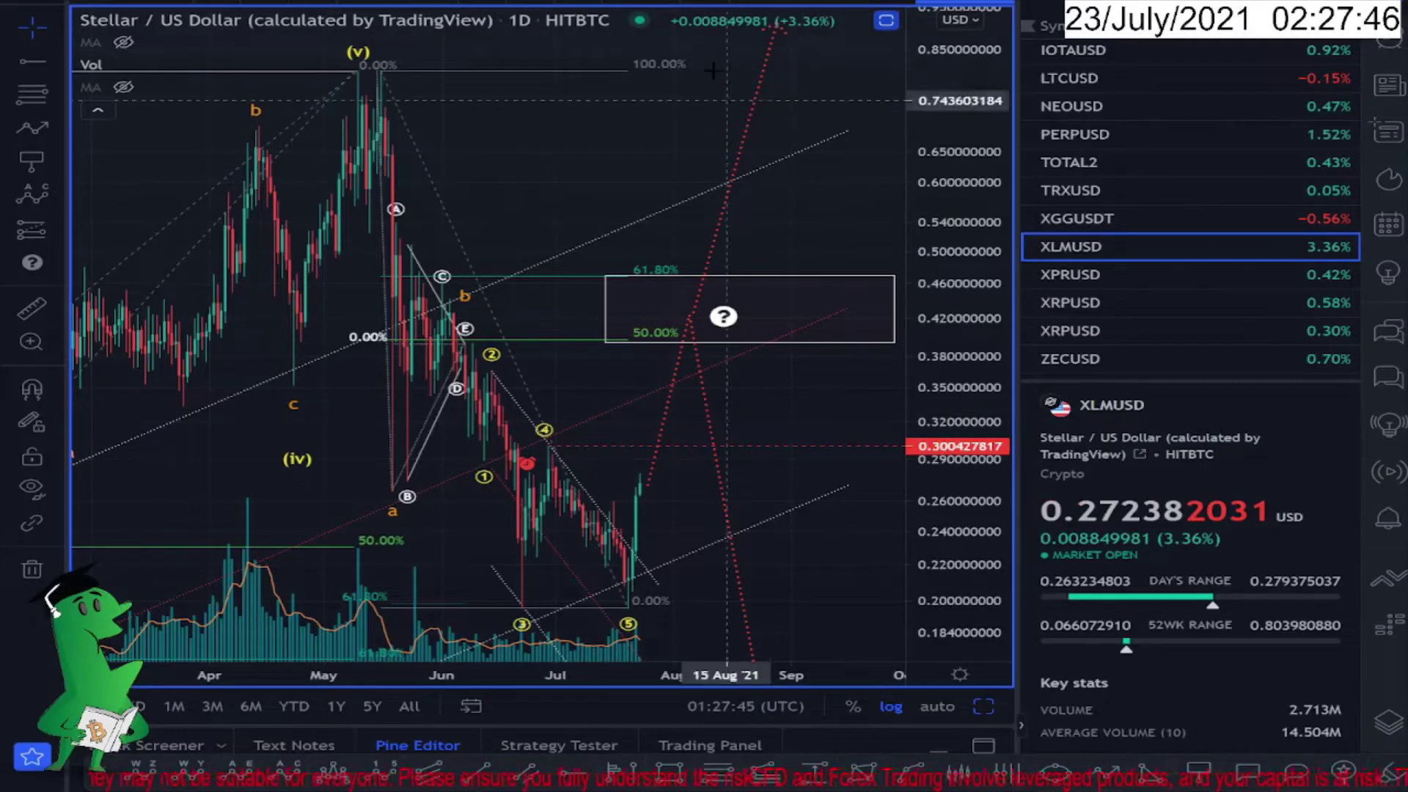
Hide the watchlist panel and reframe the XLMUSD daily chart to show the 2021 waves with both projection arrows.
click(1389, 4)
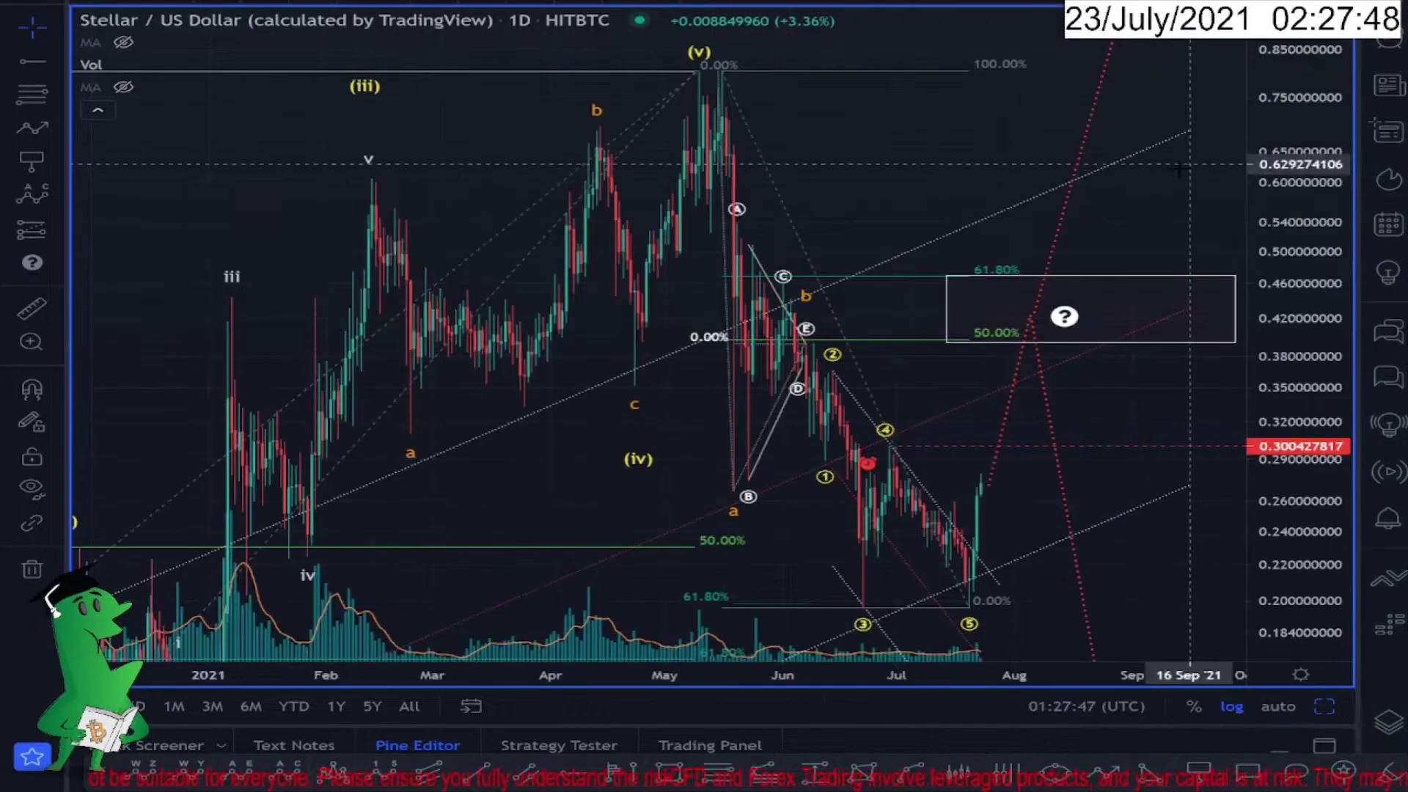
drag(869, 146, 645, 113)
drag(1321, 147, 1283, 466)
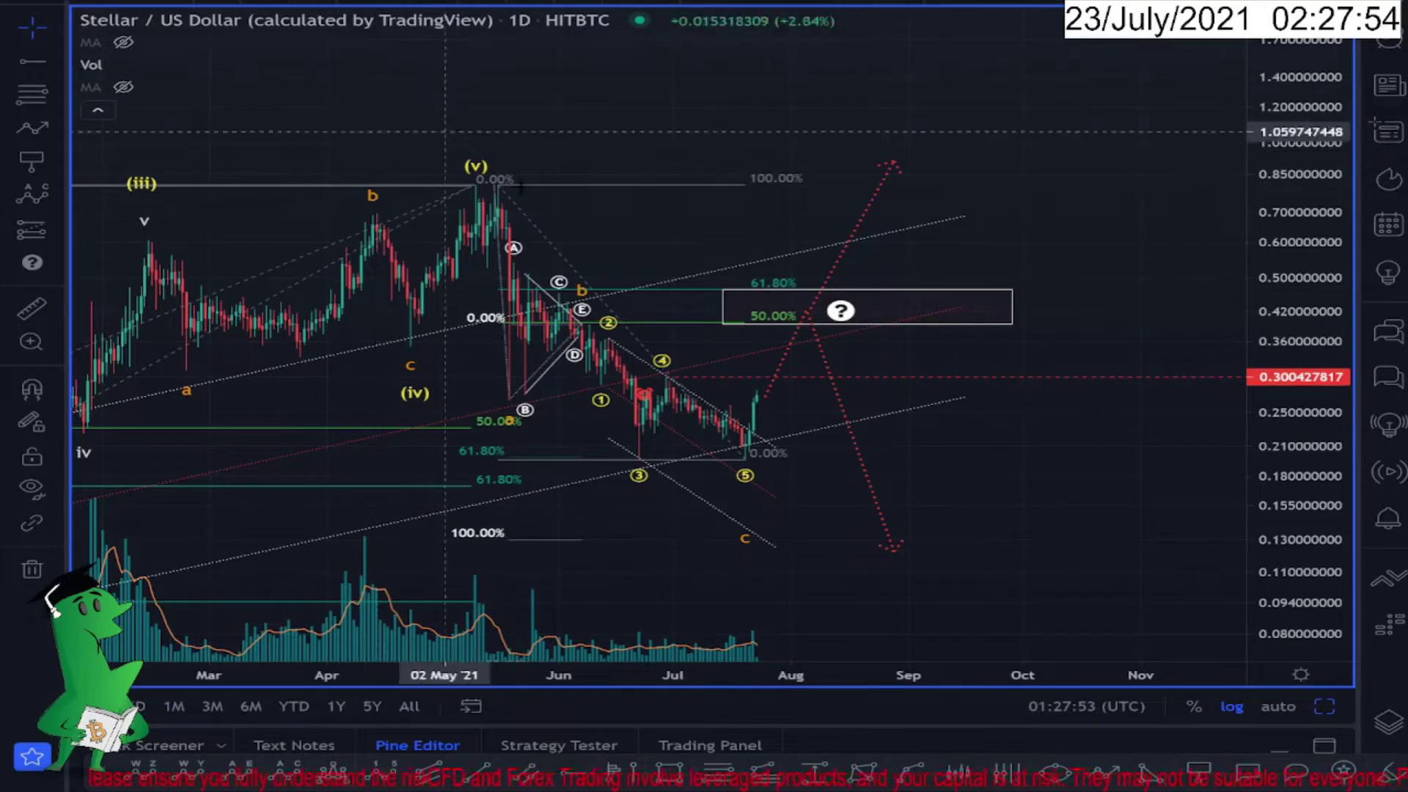
drag(221, 213, 598, 246)
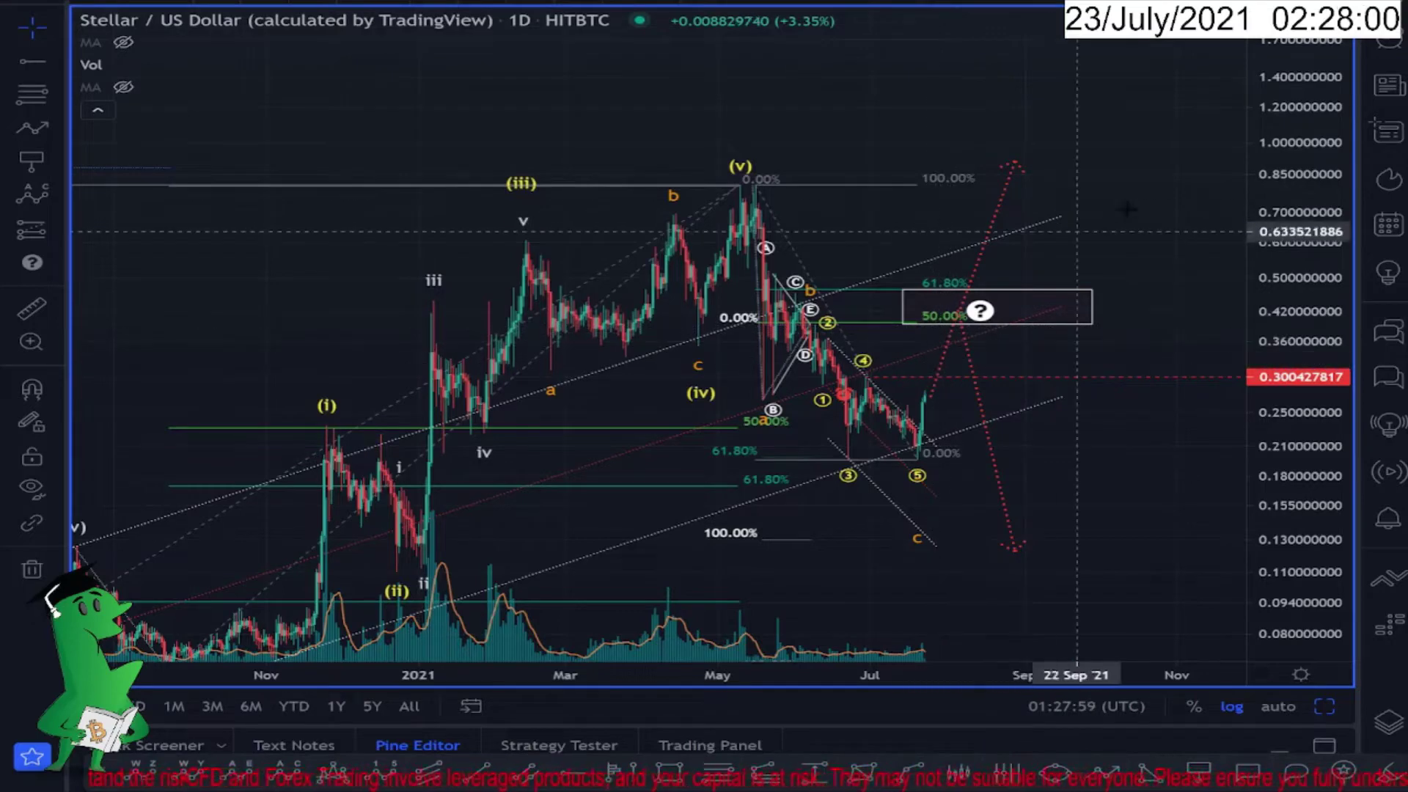
Extend the end of the rising red projection arrow to about 1.2 USD in September 2021.
drag(1279, 100, 1292, 318)
drag(1015, 219, 1047, 189)
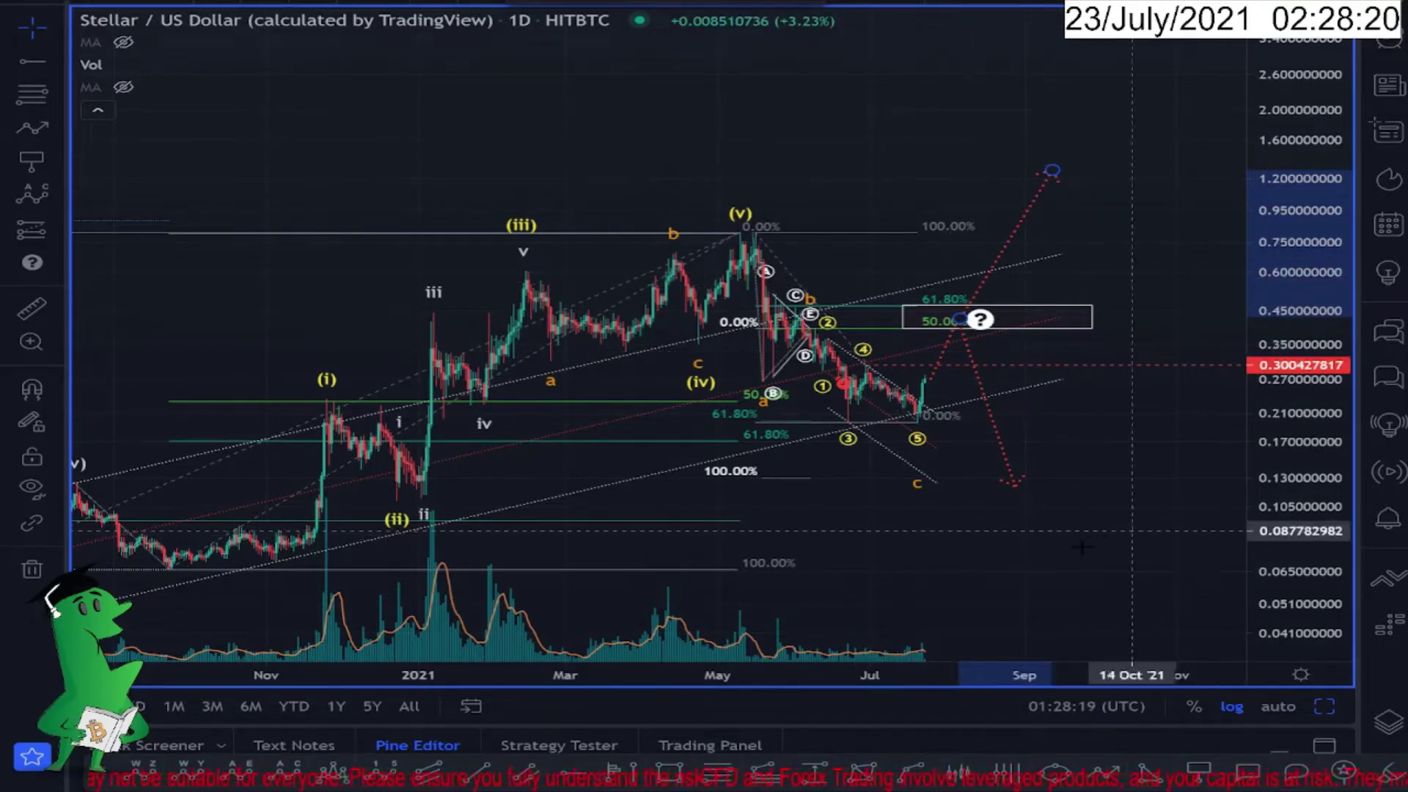
scroll(1107, 512, up, 5)
drag(1276, 551, 1276, 470)
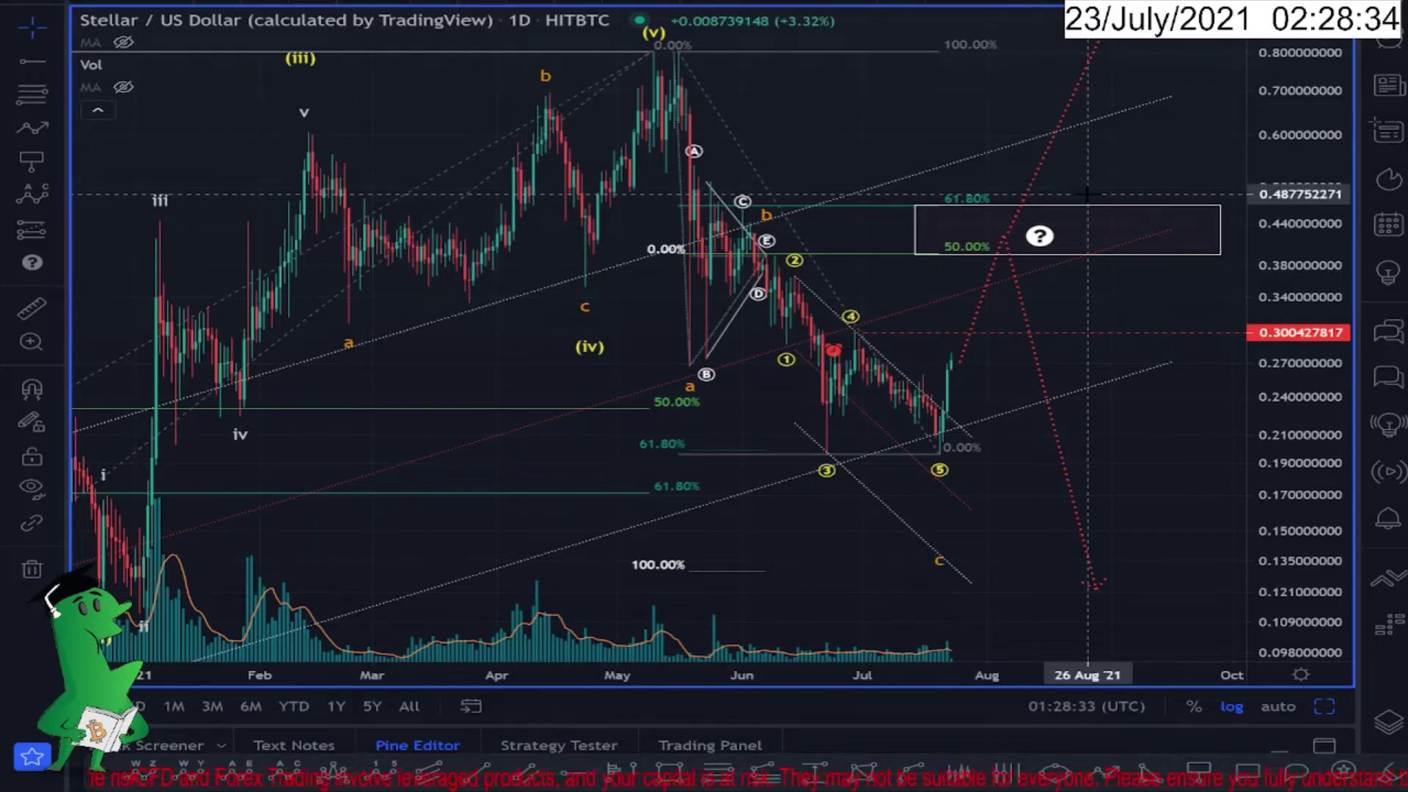
Switch the chart to the 4 hours interval and examine the decline from wave (v) to wave 5.
click(209, 2)
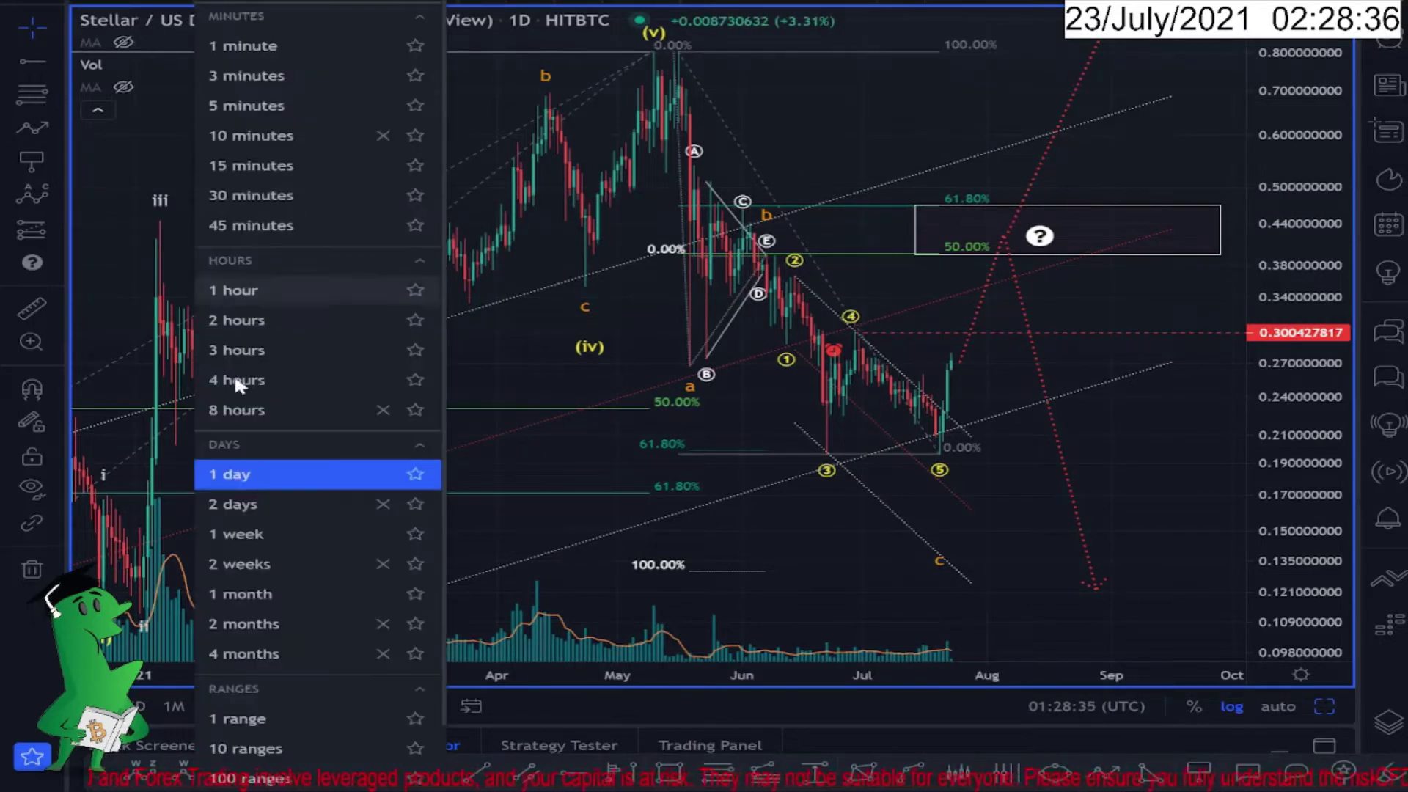
click(280, 381)
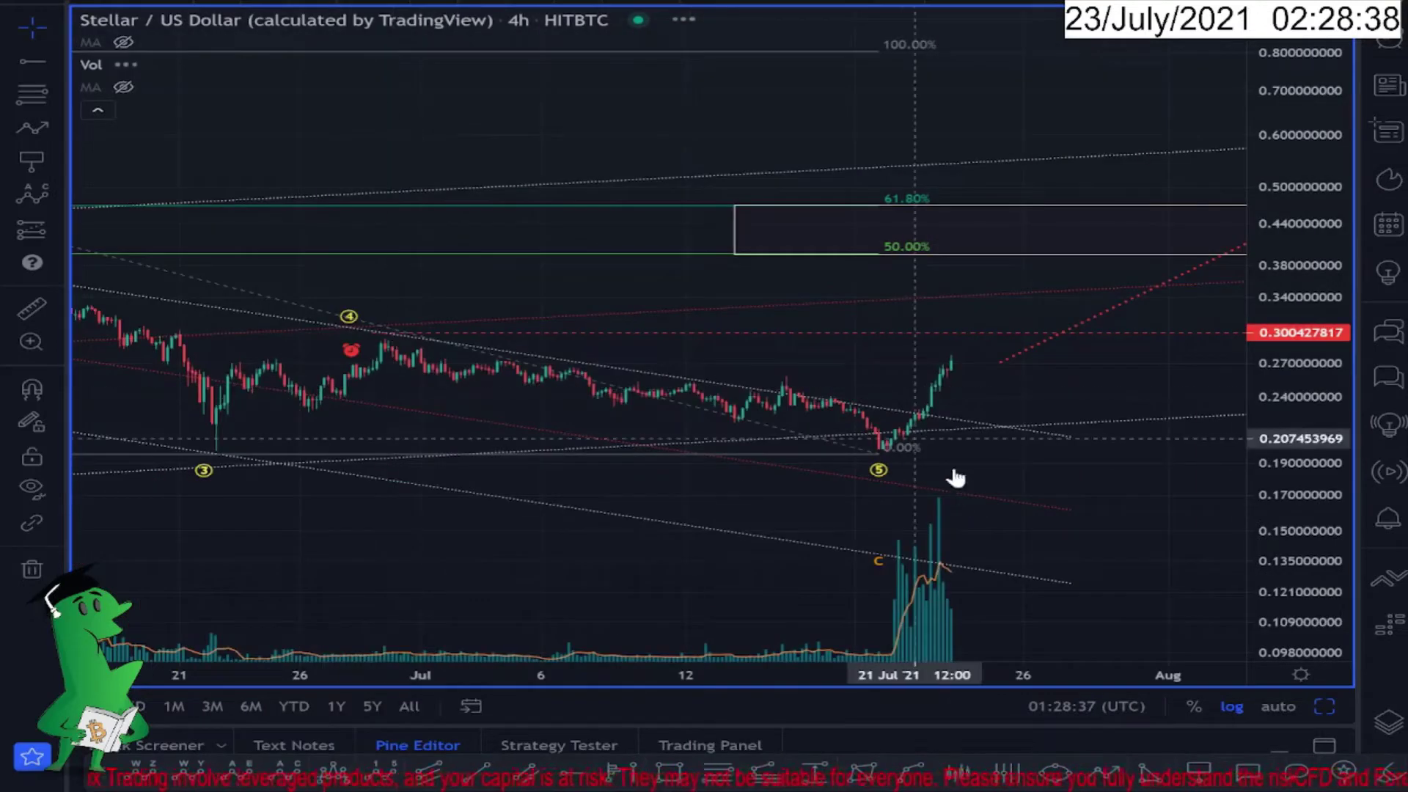
scroll(971, 663, down, 3)
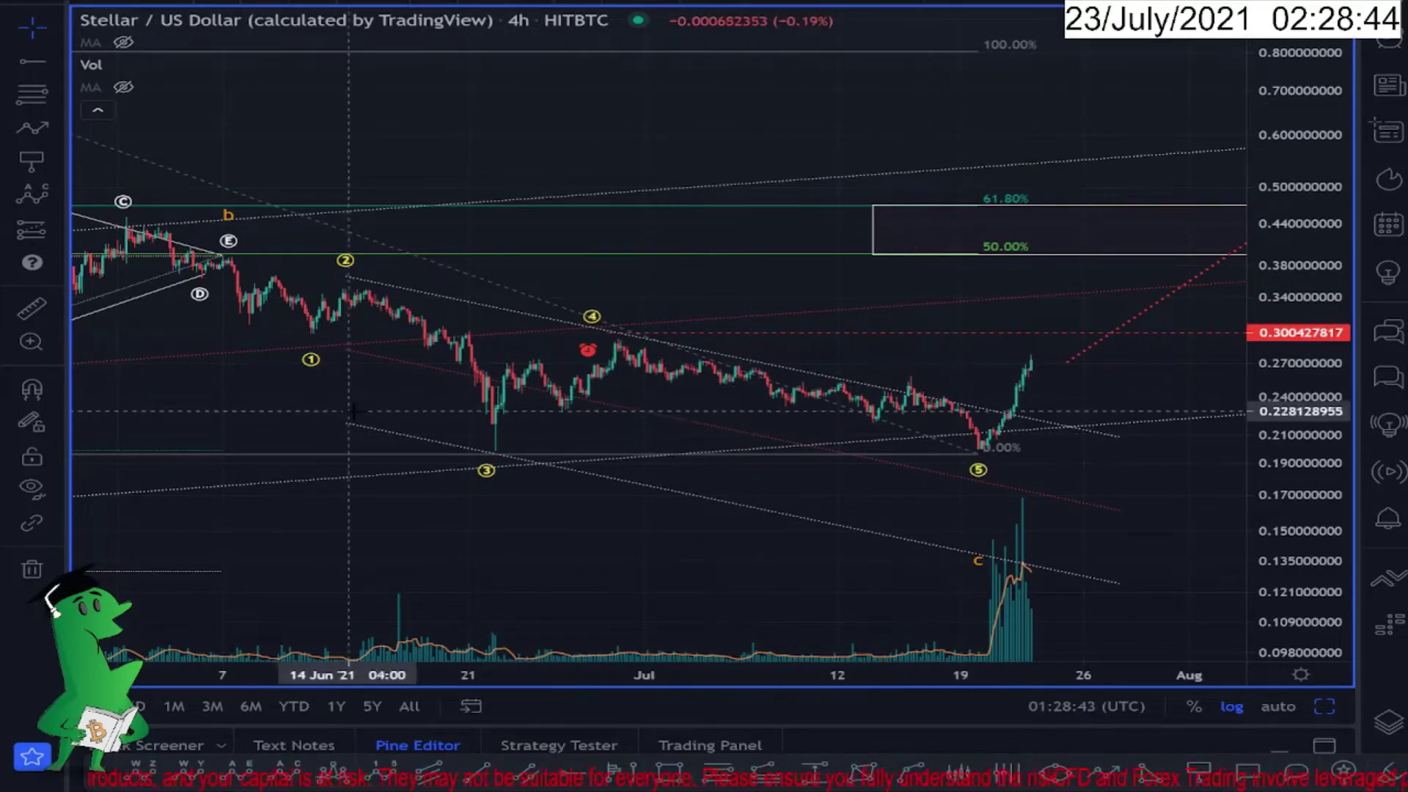
scroll(706, 563, down, 2)
scroll(719, 565, down, 3)
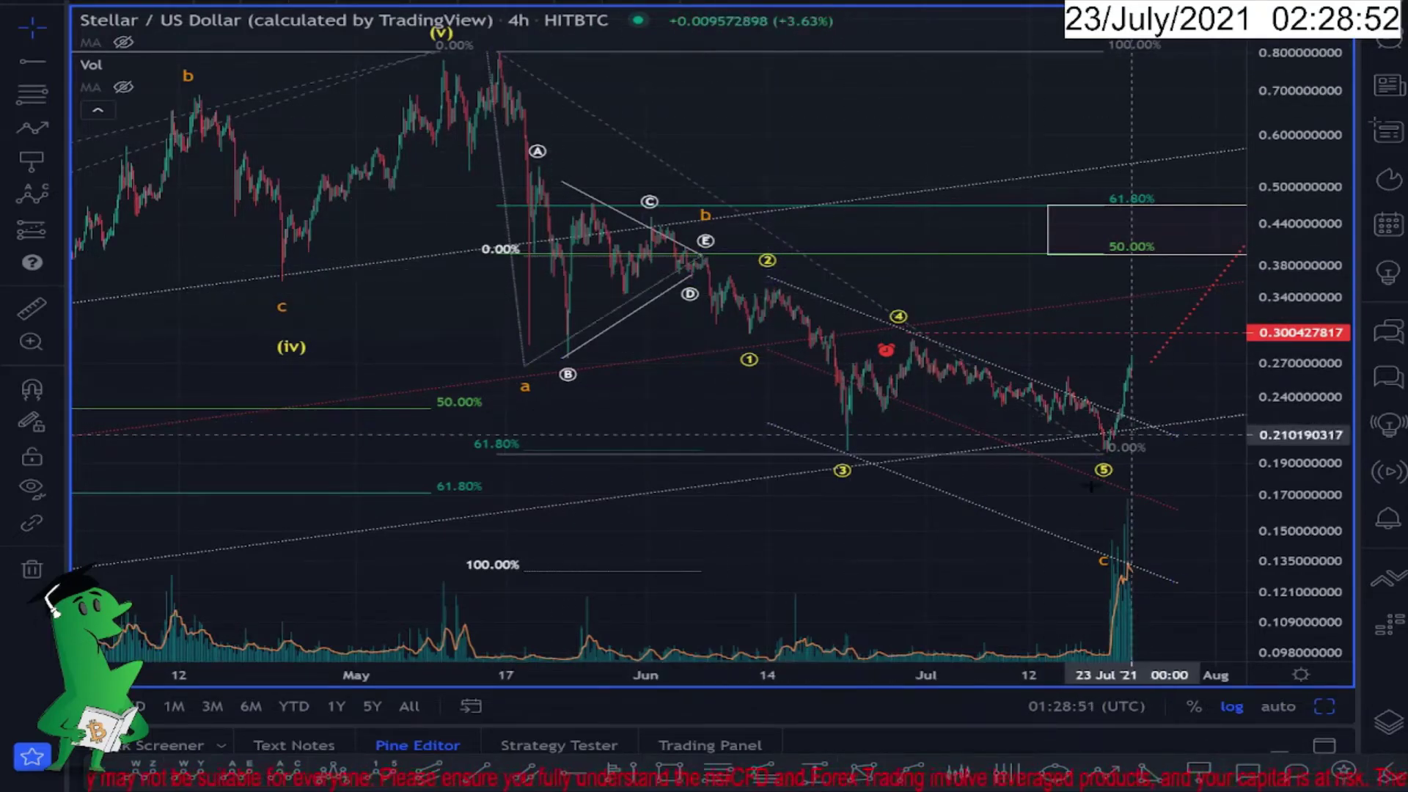
Return the chart to the 1 day interval and frame the decline since May together with the projected paths.
click(214, 3)
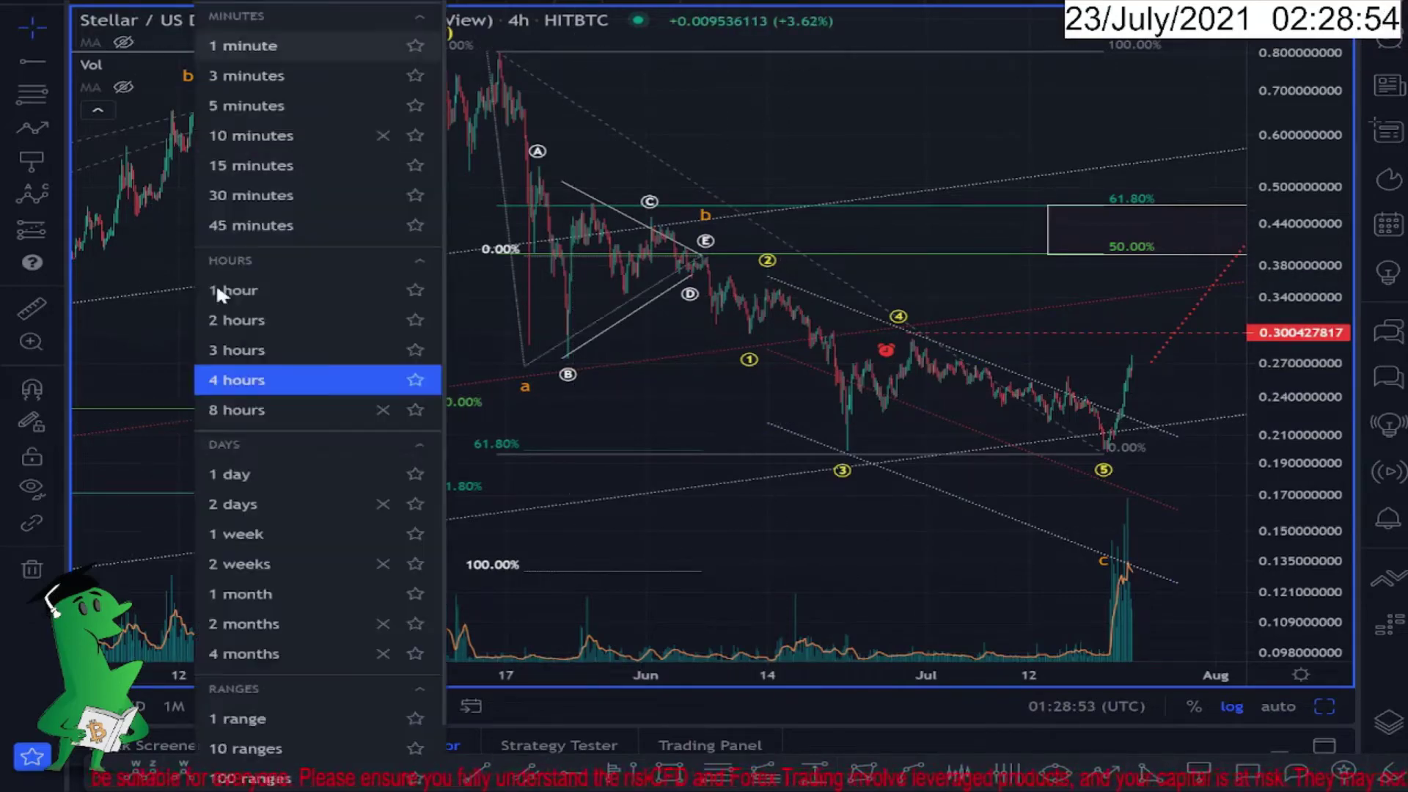
click(249, 478)
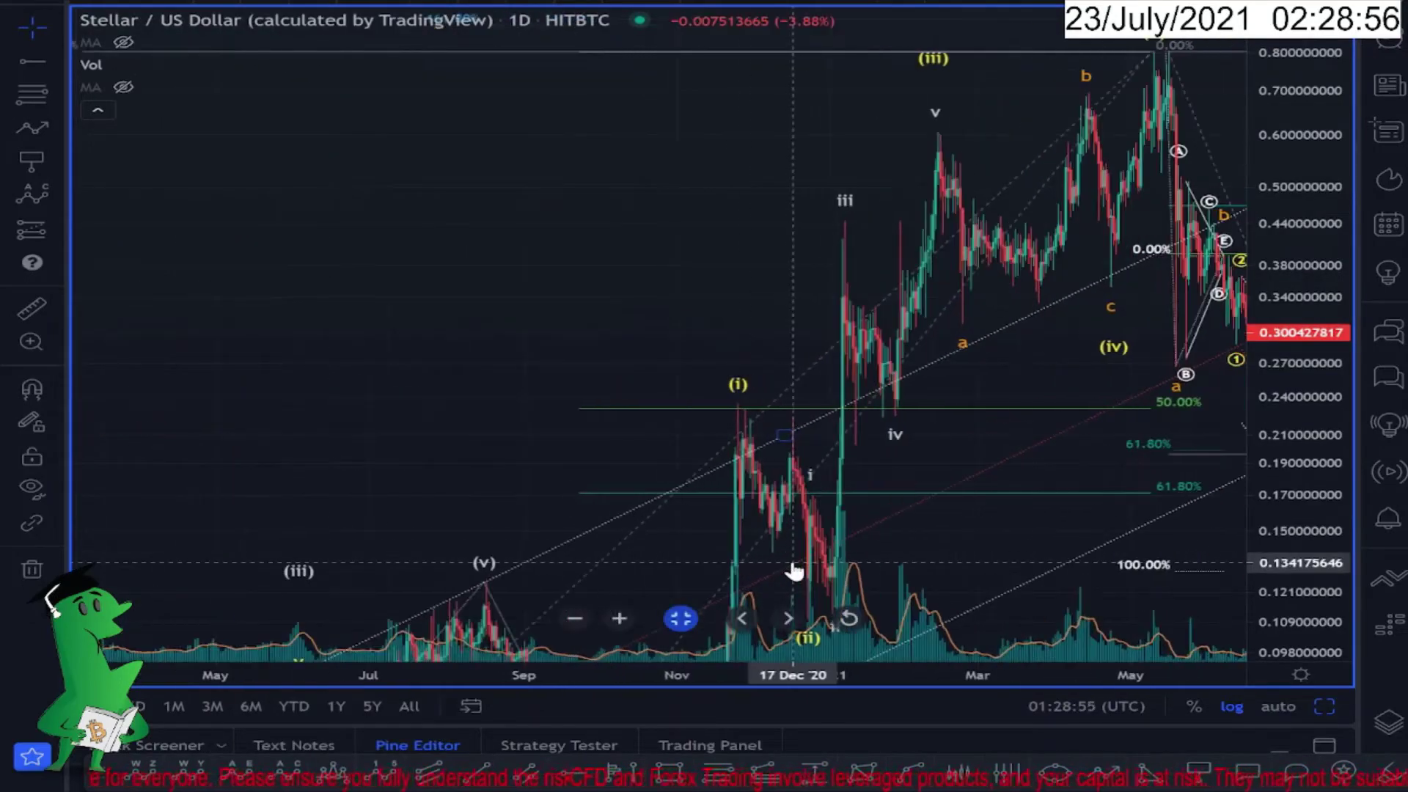
scroll(792, 563, up, 4)
drag(645, 236, 80, 220)
scroll(597, 374, up, 3)
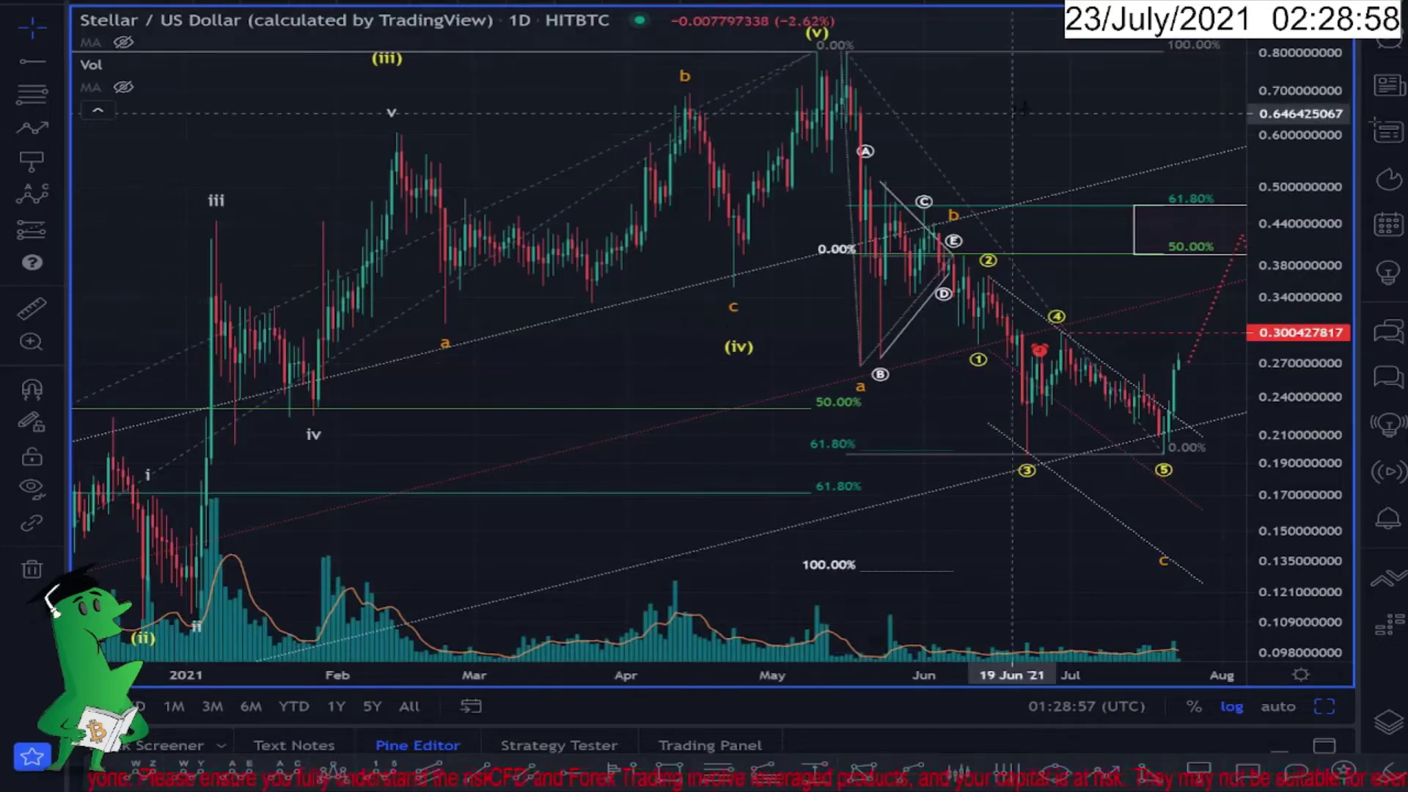
scroll(1012, 110, right, 10)
scroll(984, 575, up, 3)
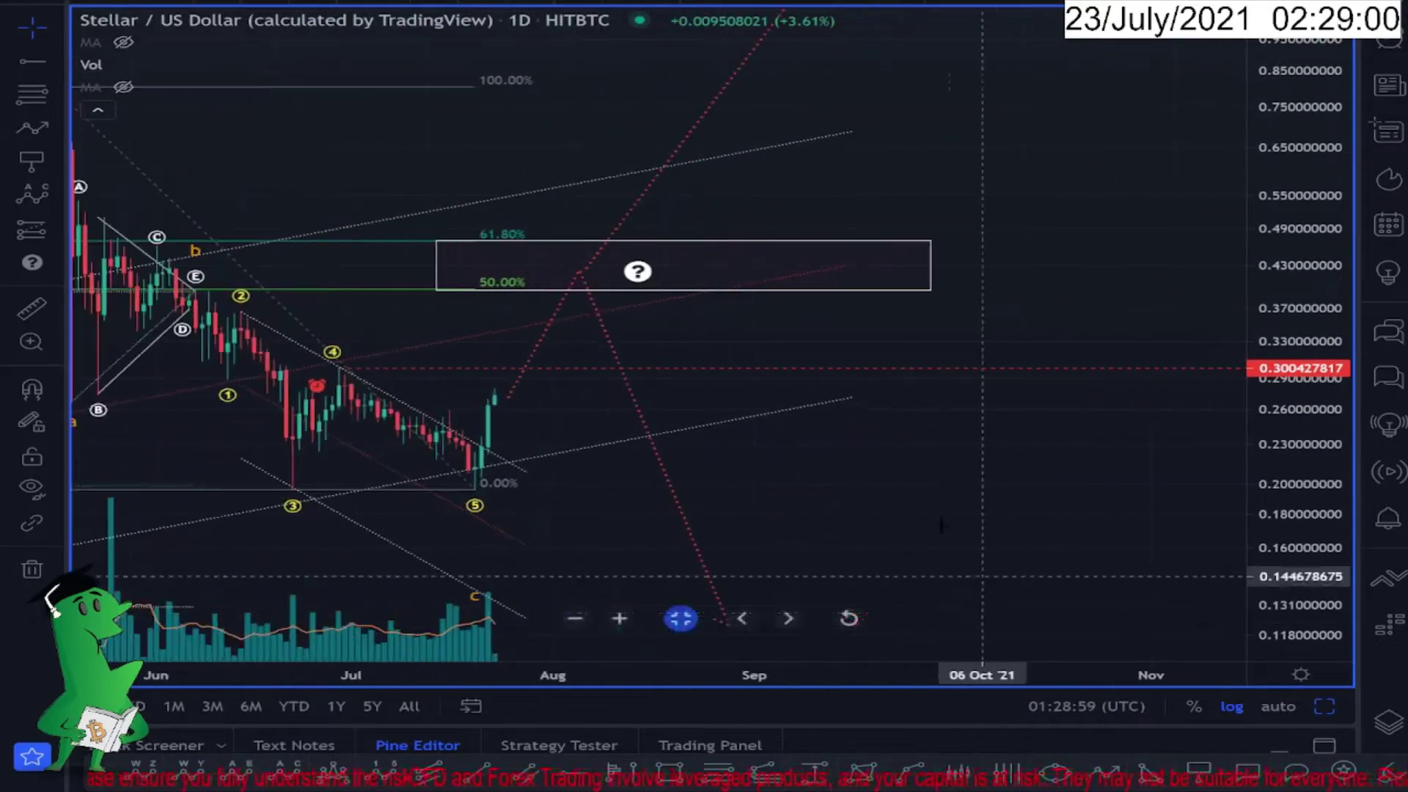
drag(949, 518, 1252, 520)
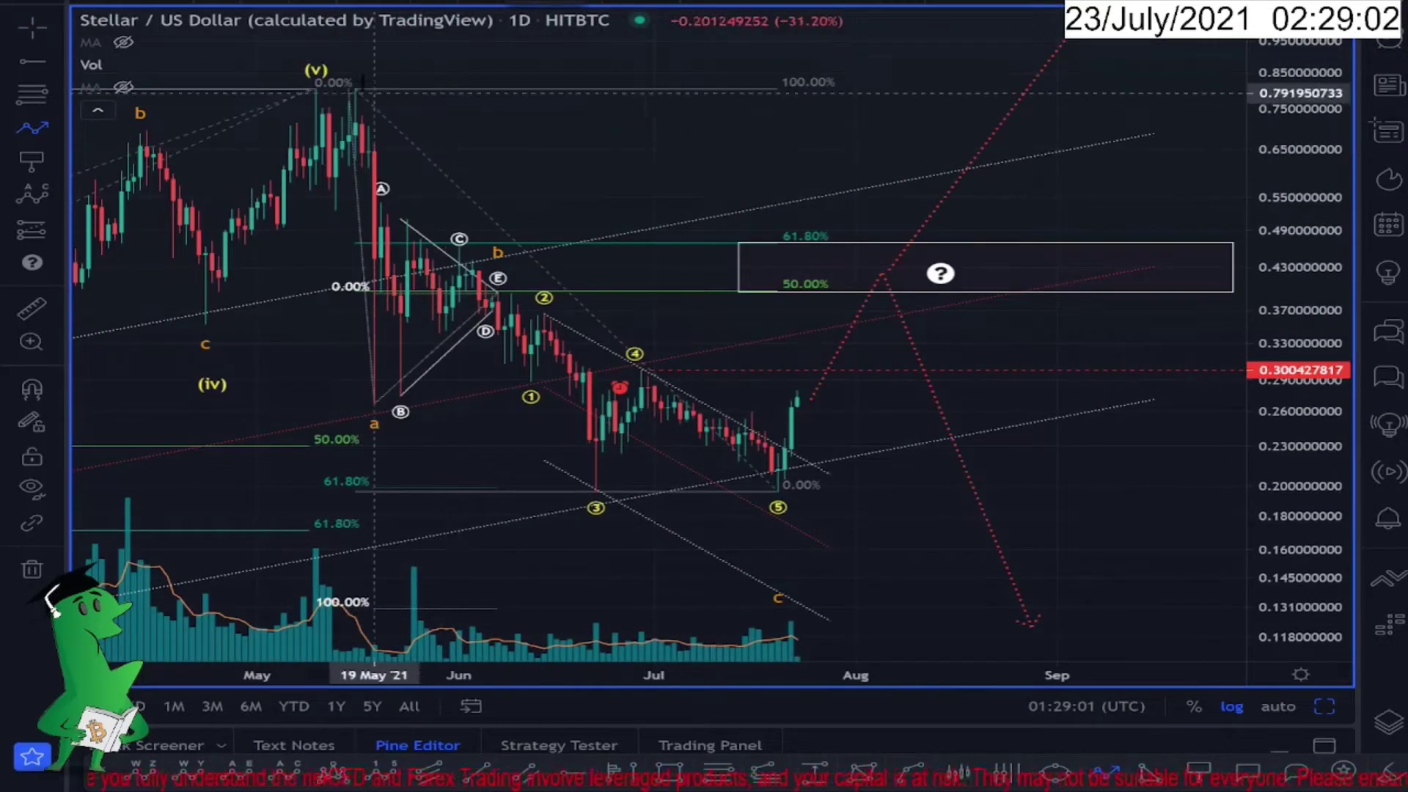
Trace the decline with a dotted path from the May high through waves a and b and waves 1 to 4 towards the July low.
click(361, 78)
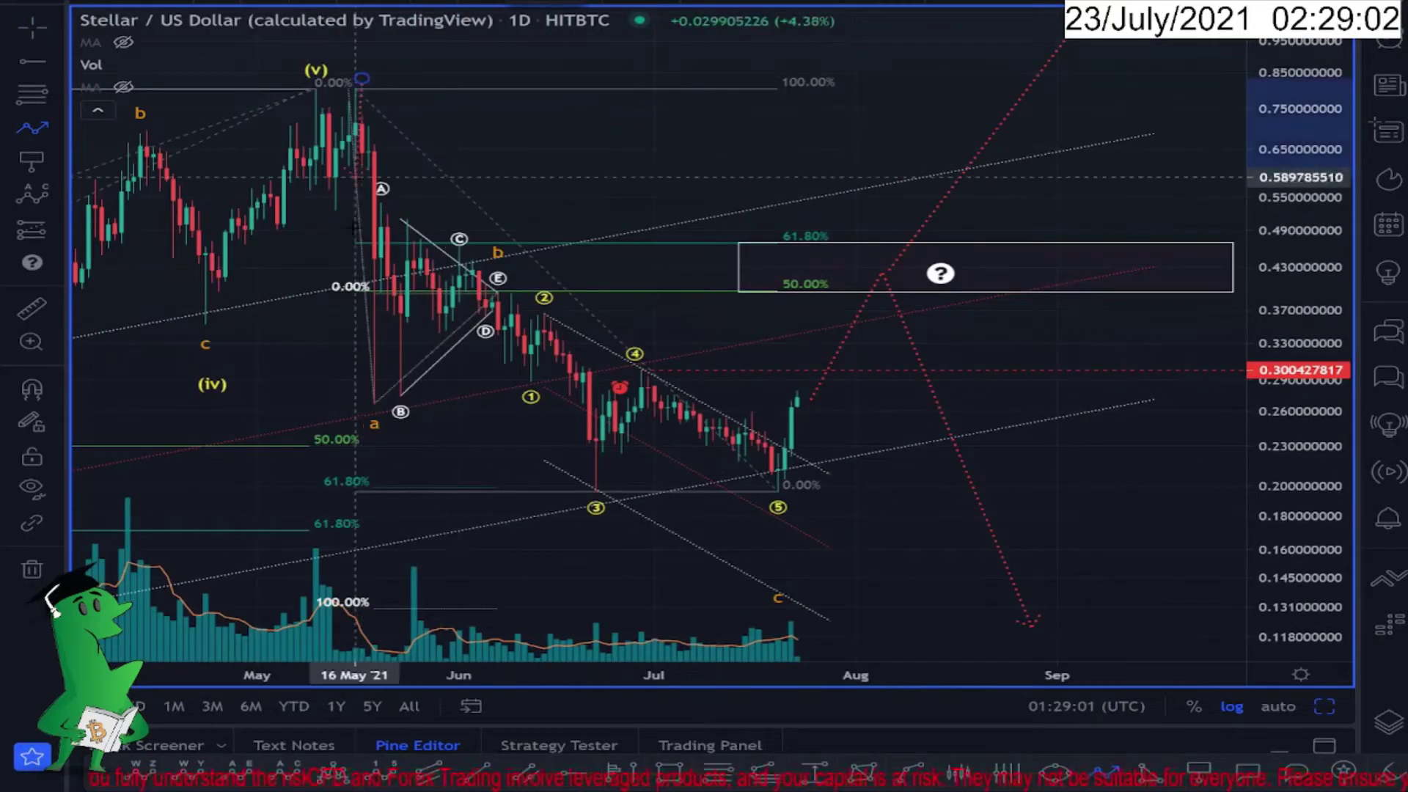
click(503, 285)
click(511, 379)
click(544, 308)
click(563, 485)
click(647, 369)
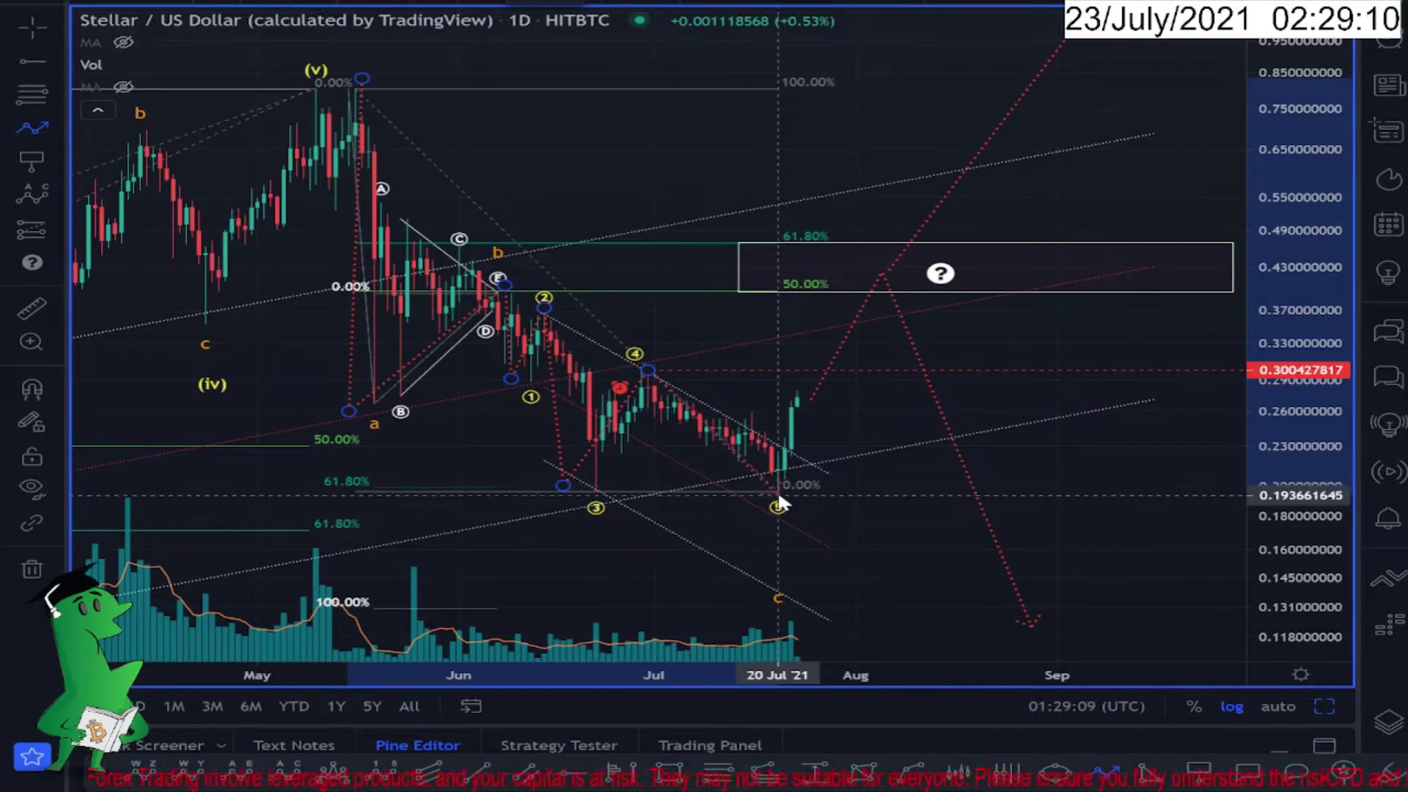
key(Escape)
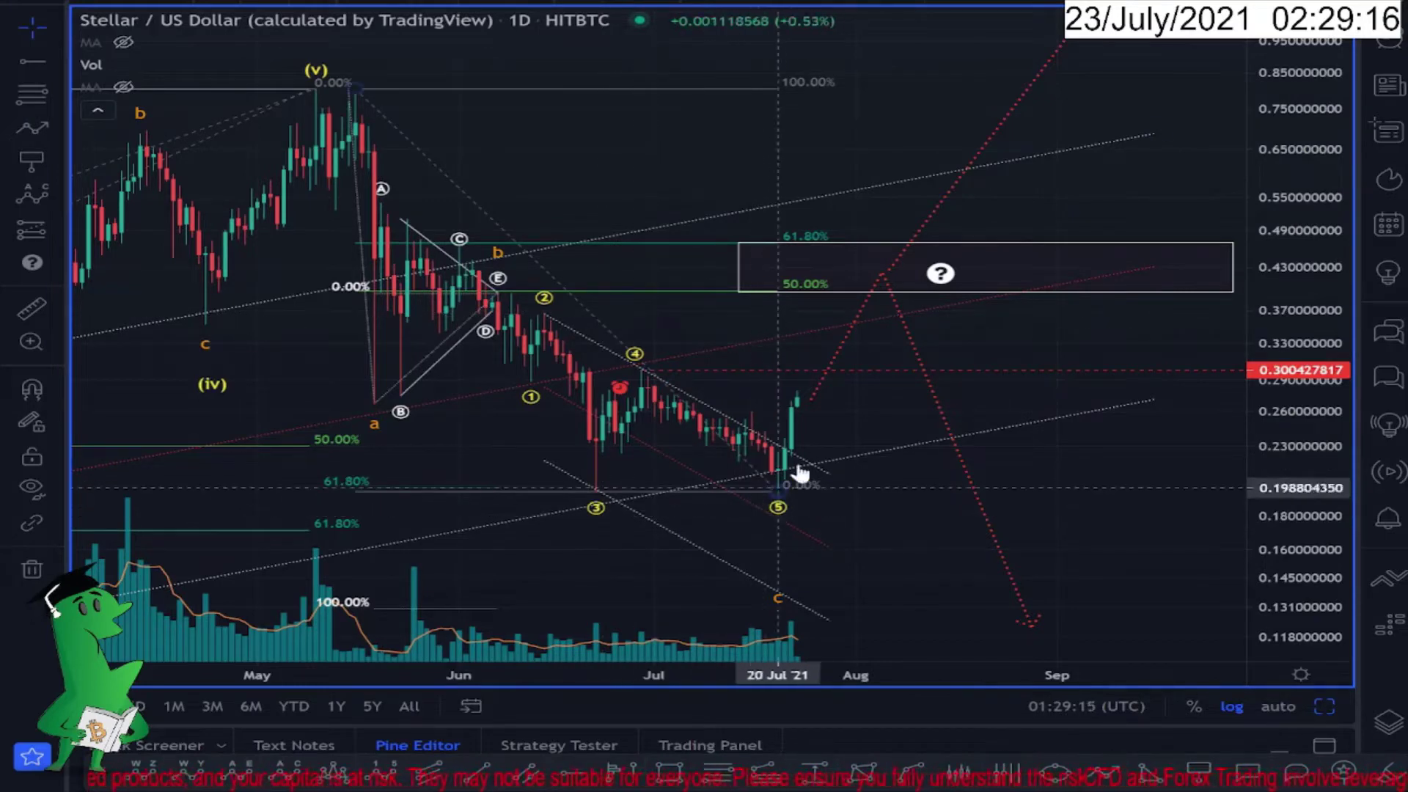
Measure the price range from just above the latest candle to the lower edge of the white target box.
click(883, 269)
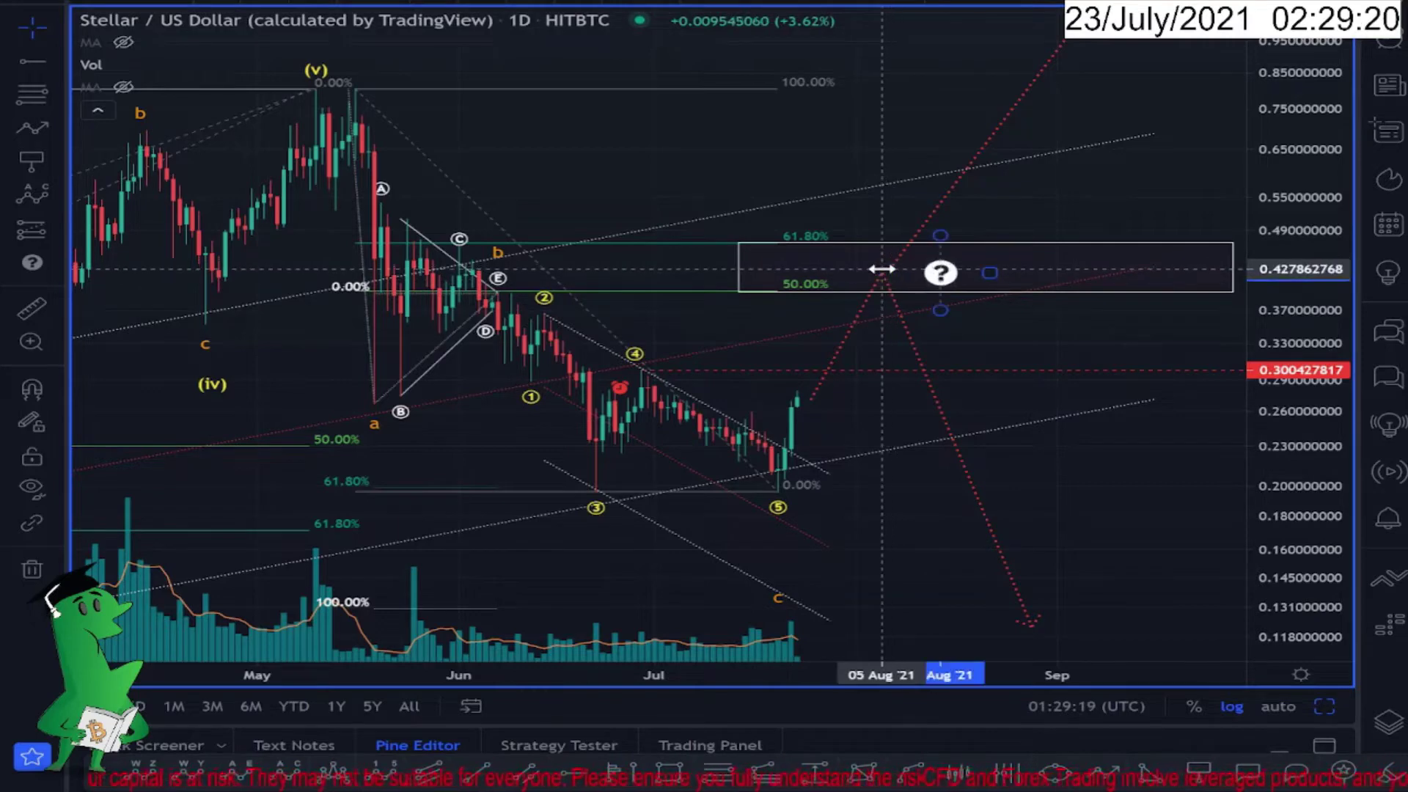
scroll(875, 567, up, 4)
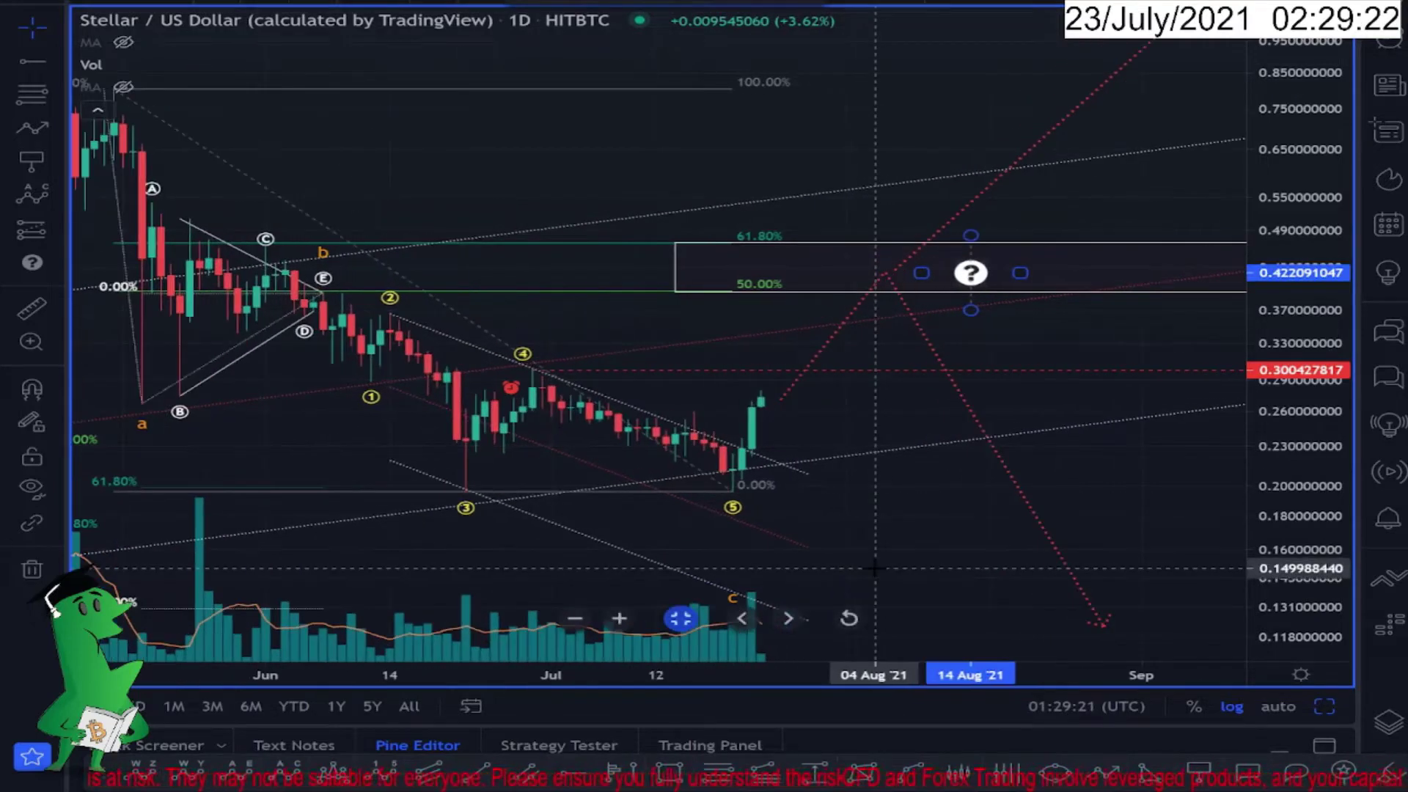
scroll(884, 386, down, 2)
scroll(900, 430, up, 1)
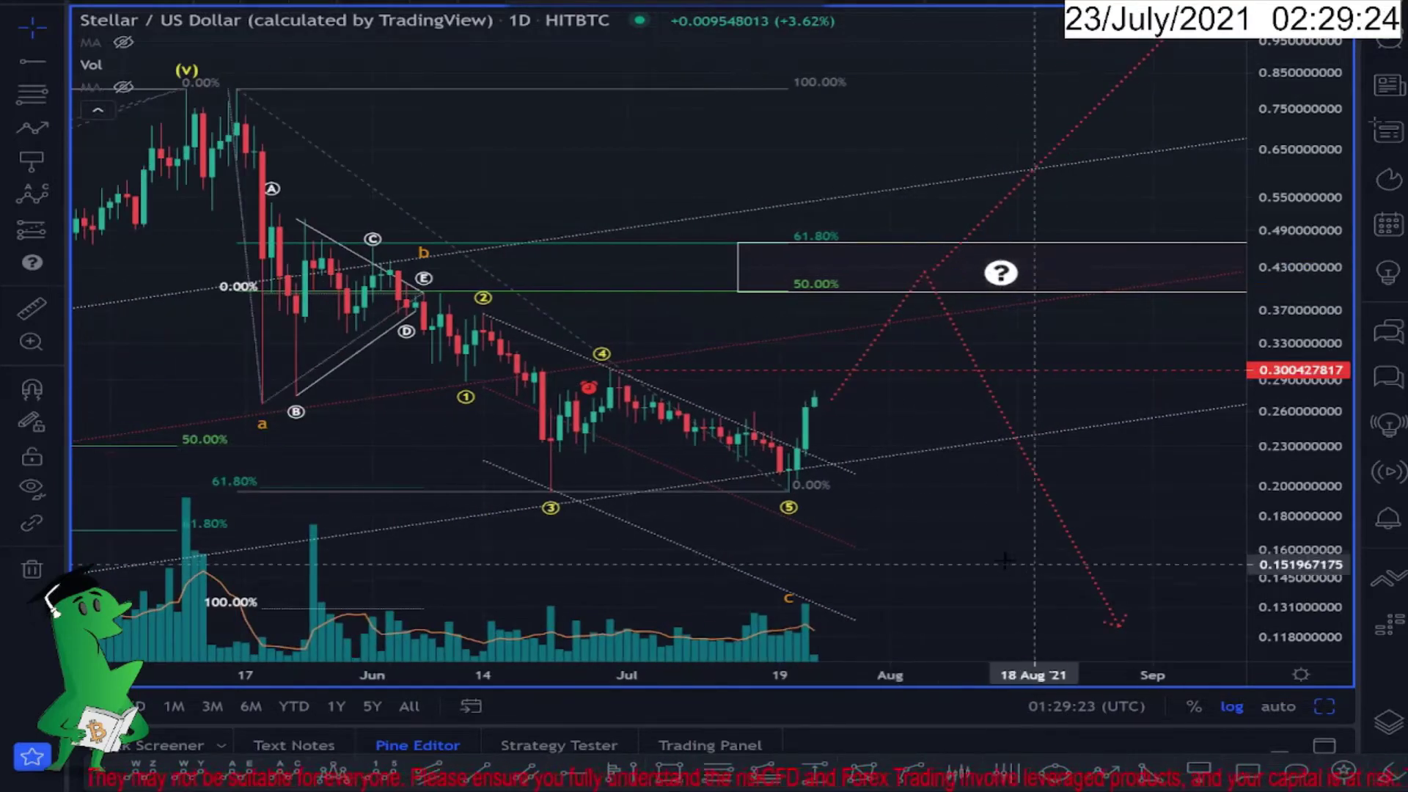
drag(1031, 566, 889, 559)
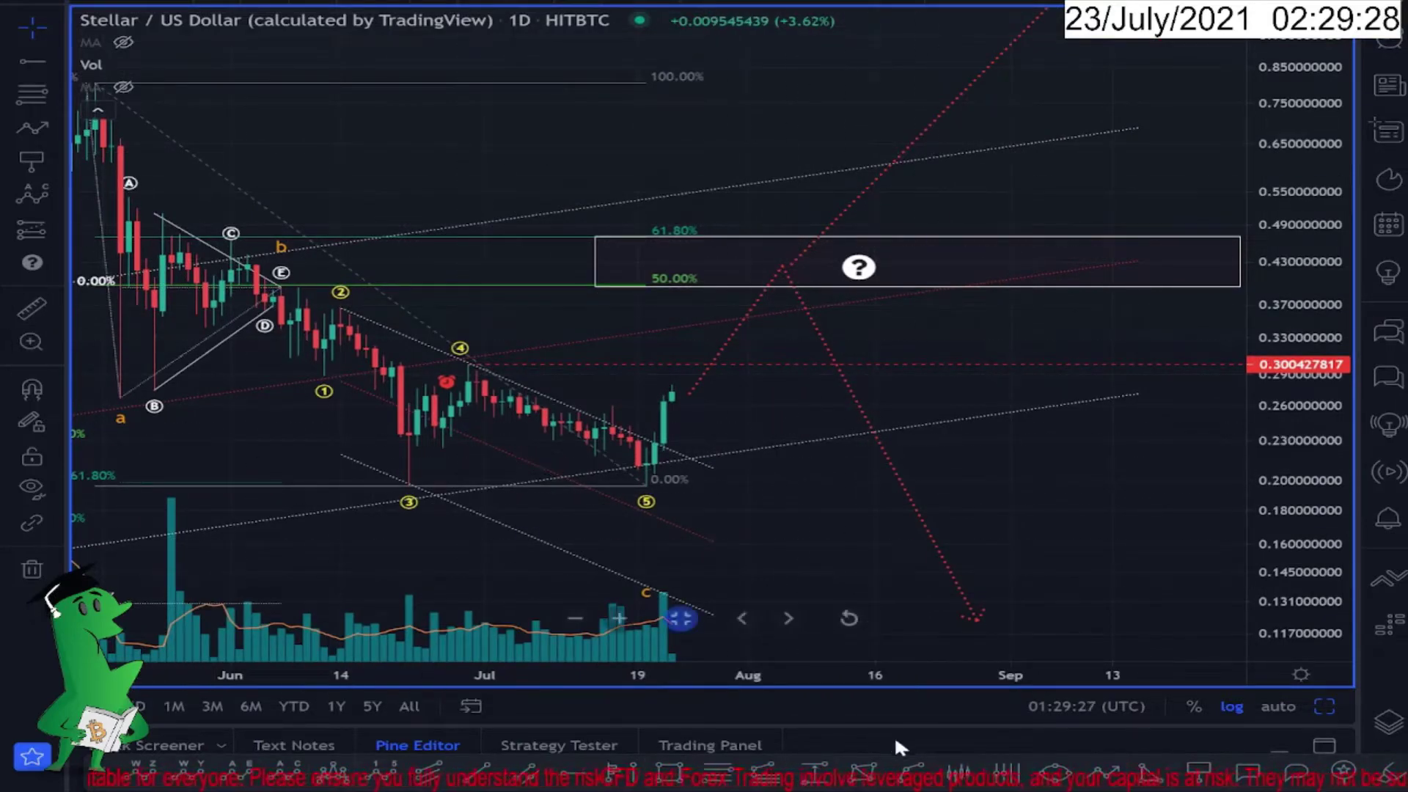
click(816, 779)
click(680, 380)
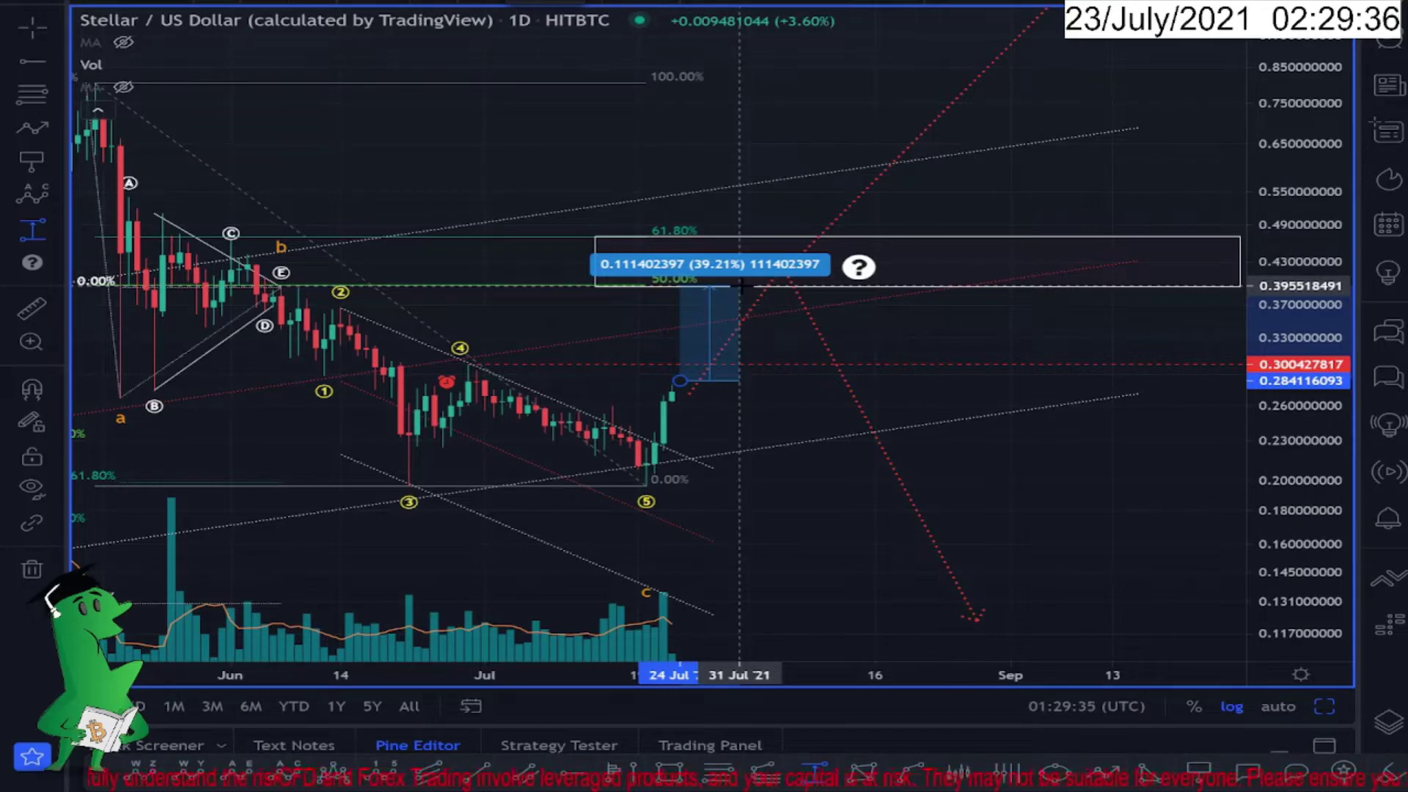
click(741, 288)
Move the start of the rise-and-fall red projection path to about 0.294 USD on 26 Jul 2021.
drag(745, 425, 812, 395)
scroll(905, 508, down, 1)
scroll(866, 524, up, 1)
drag(855, 526, 931, 525)
scroll(958, 347, up, 1)
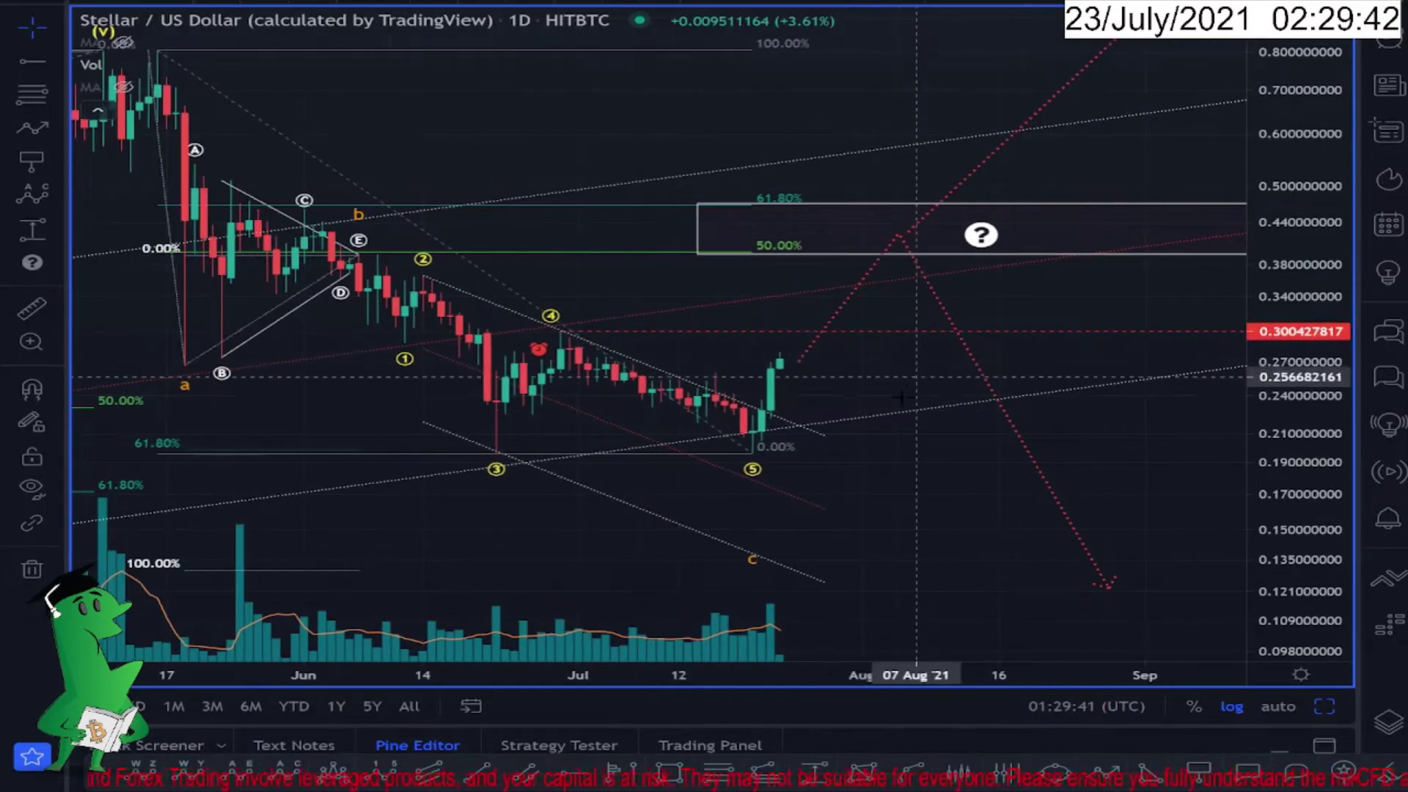
scroll(905, 425, up, 3)
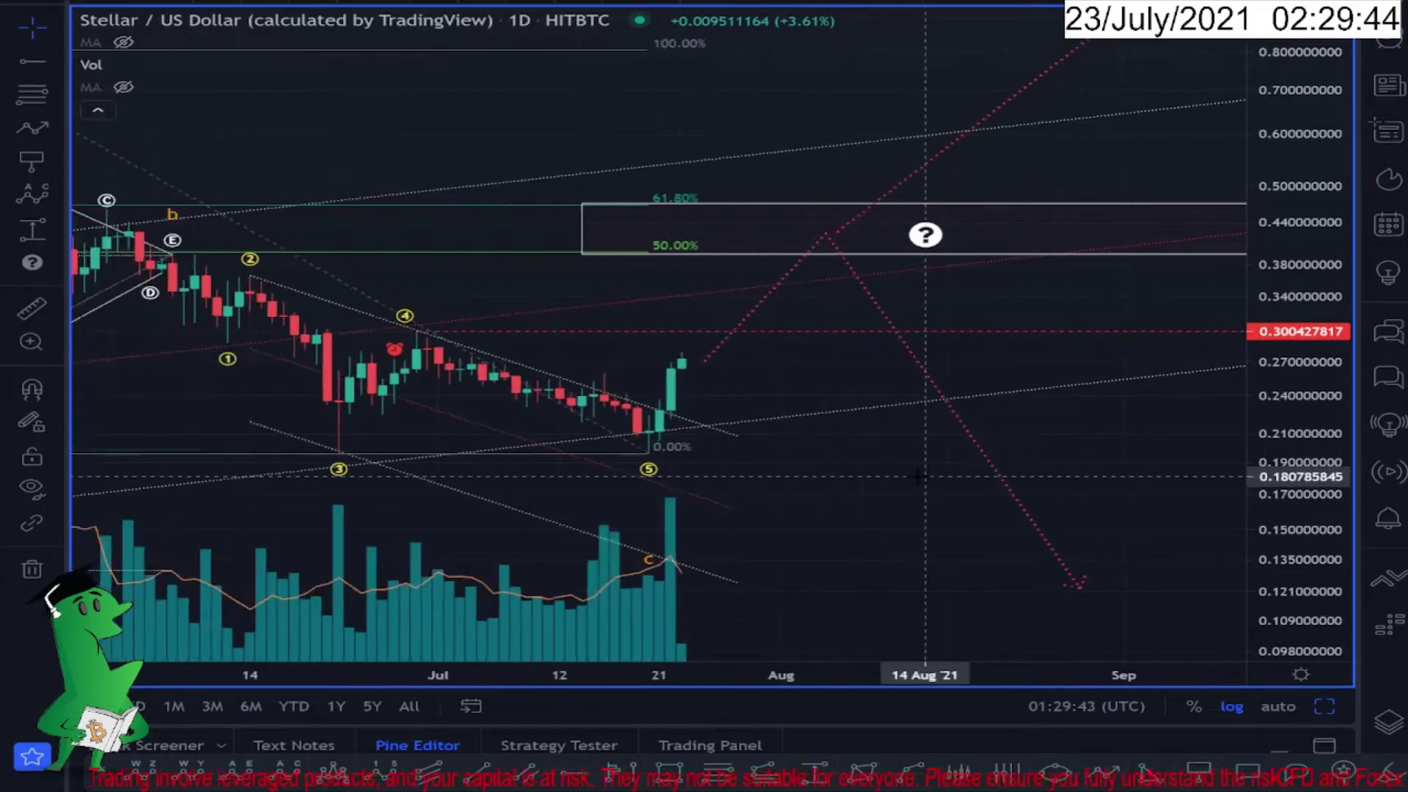
drag(785, 546, 1000, 481)
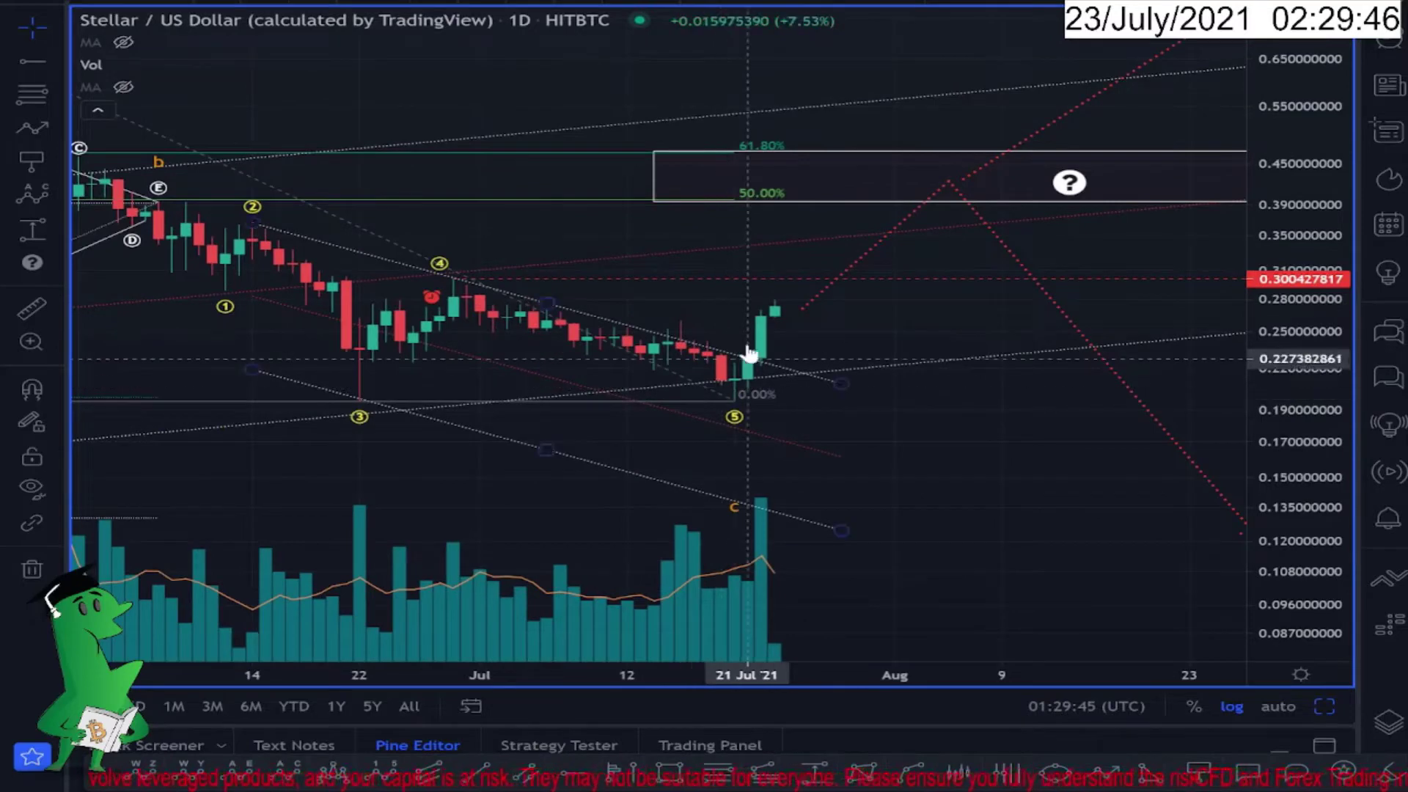
drag(800, 308, 815, 285)
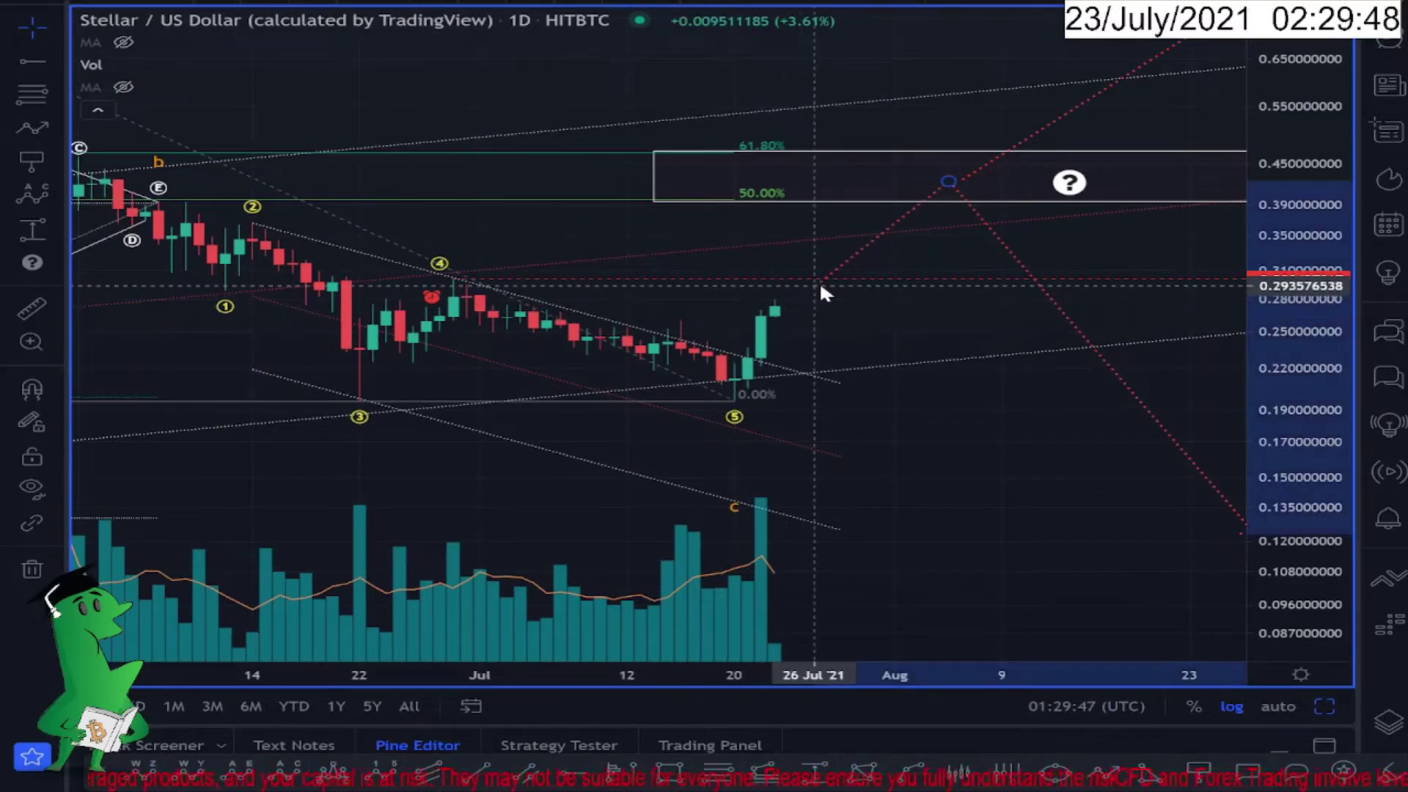
Draw a path from the latest candle through a small zigzag pullback to about 0.23 USD on 28 Jul, ending inside the white target box.
click(1099, 779)
click(788, 306)
click(801, 332)
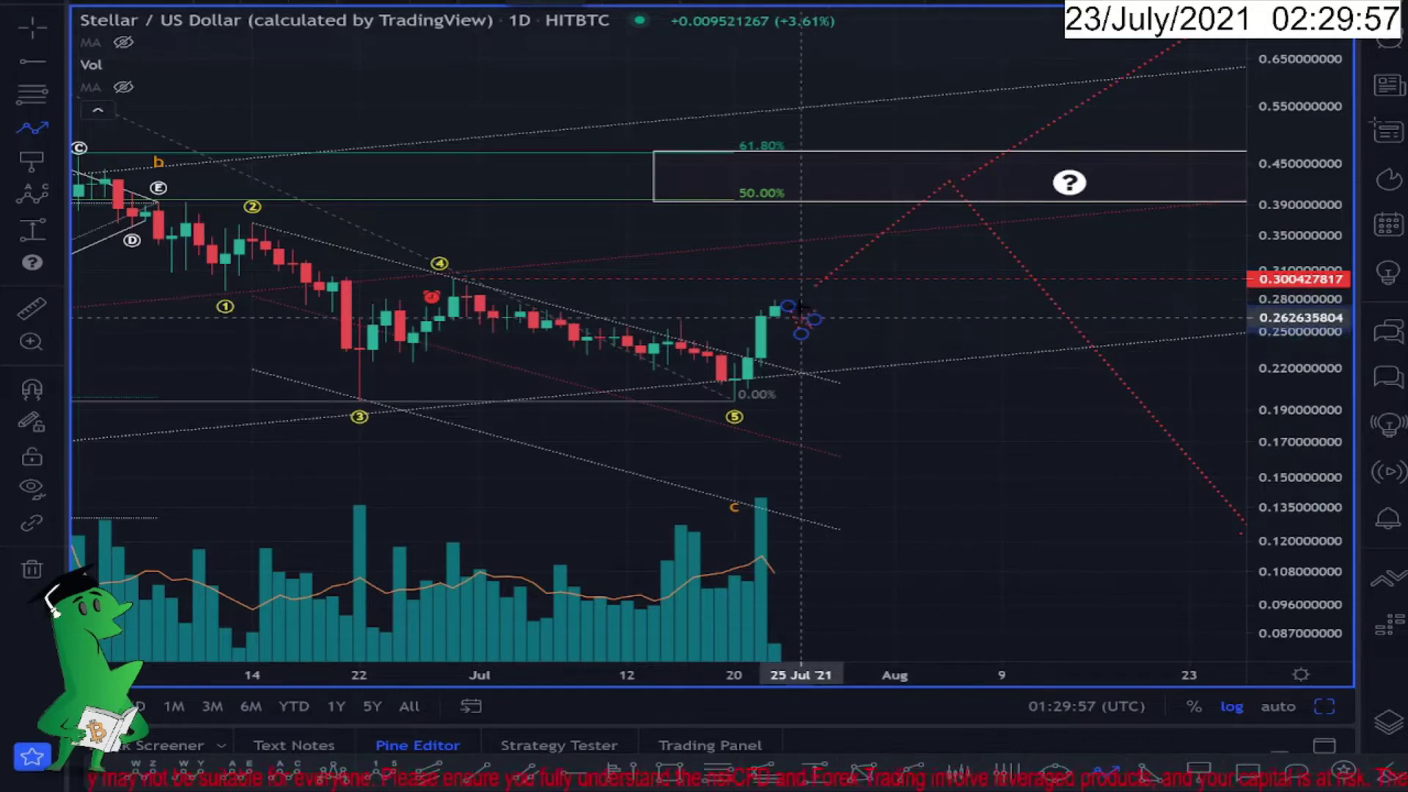
click(842, 356)
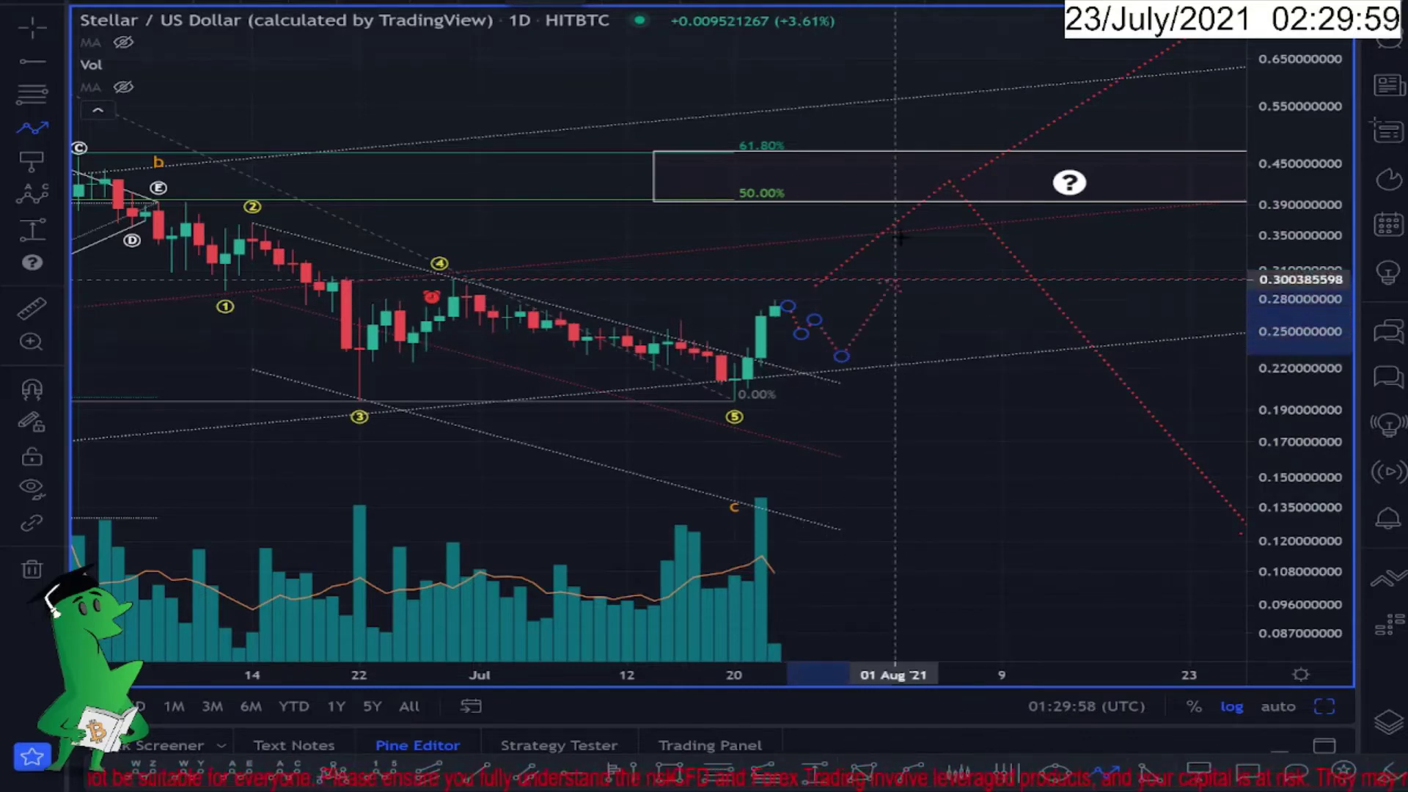
click(917, 180)
Delete the old rise-and-fall projection path and move the new path's end to about 0.409 USD on 5 Aug 2021.
click(866, 247)
key(Delete)
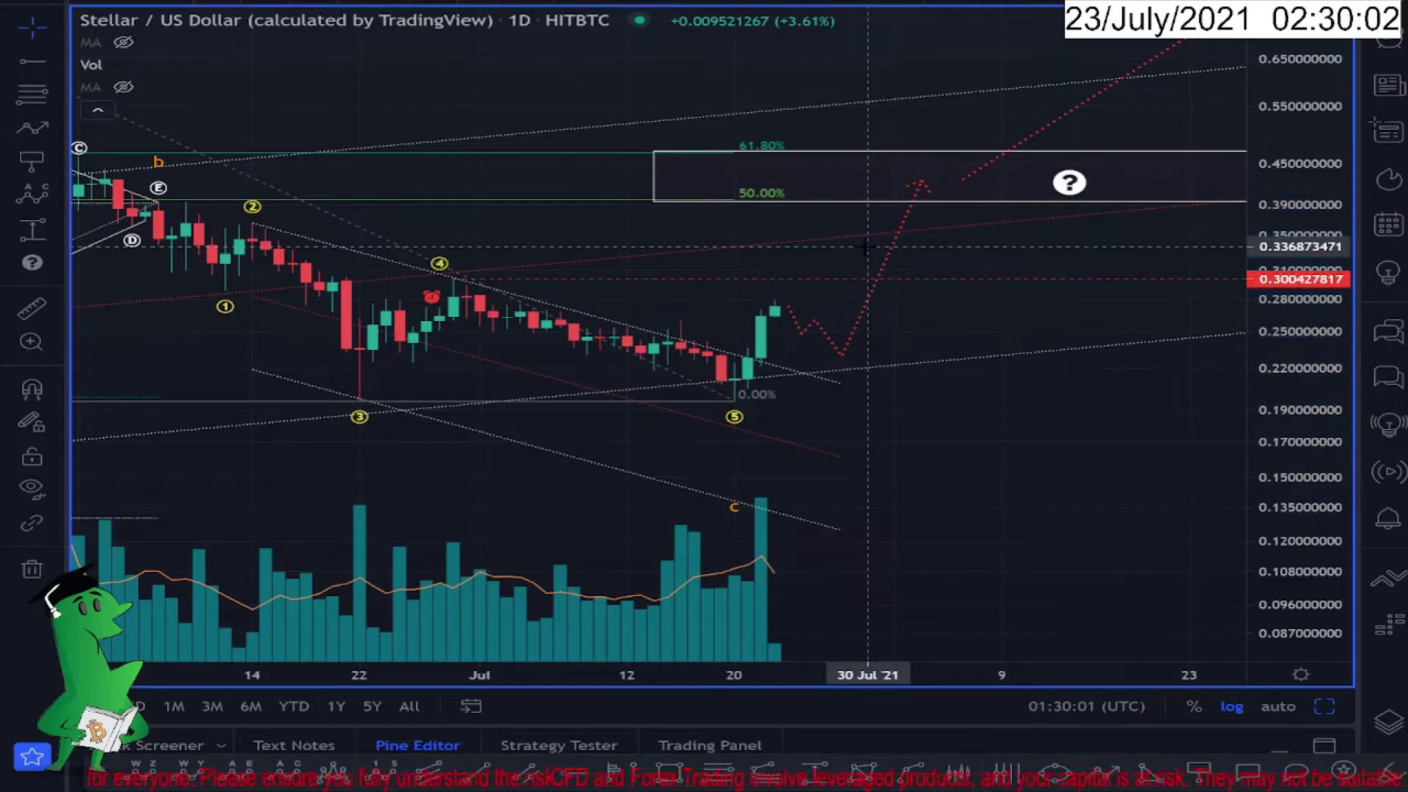
drag(922, 182, 947, 191)
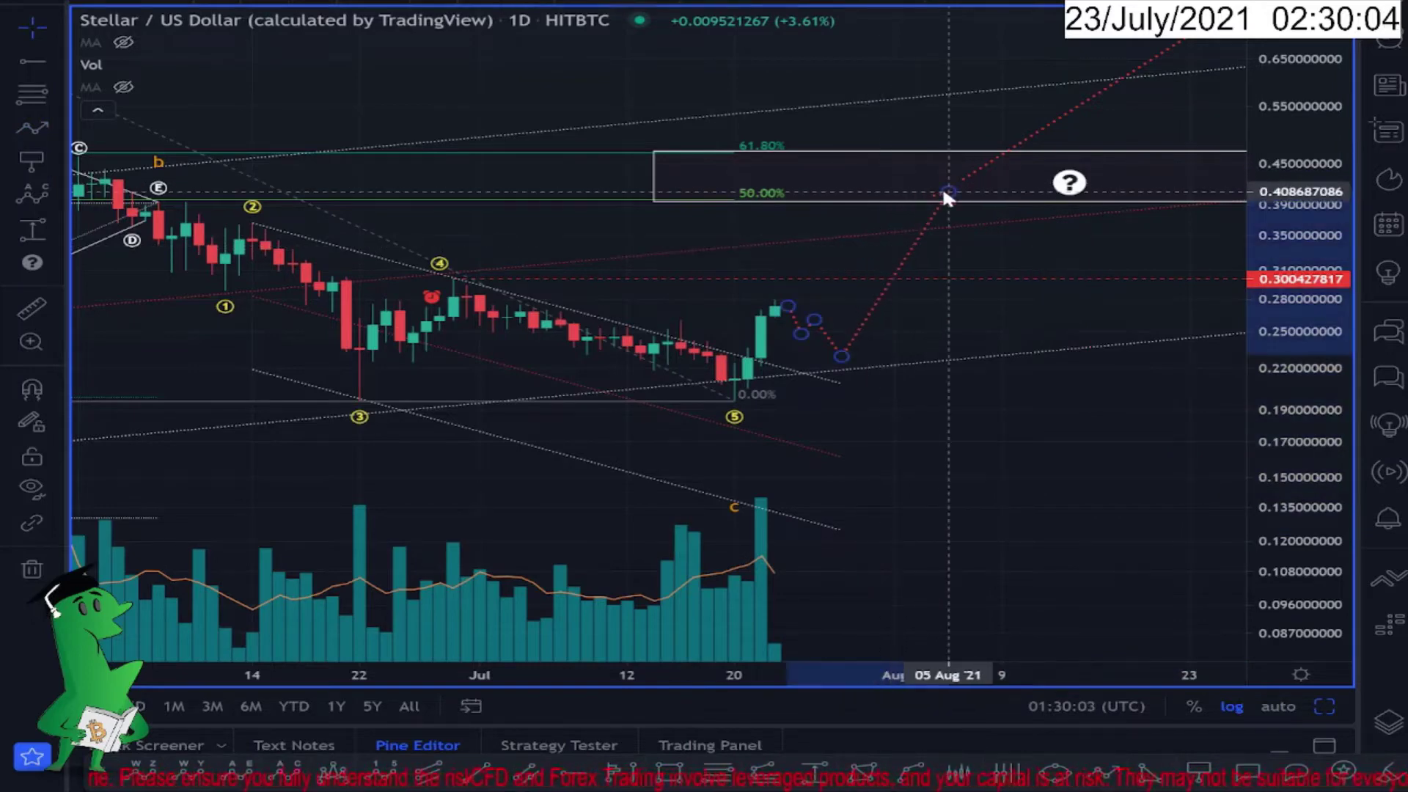
Draw a falling path from the new peak in the target box down to about 0.16 USD in late August 2021.
drag(1056, 322, 827, 356)
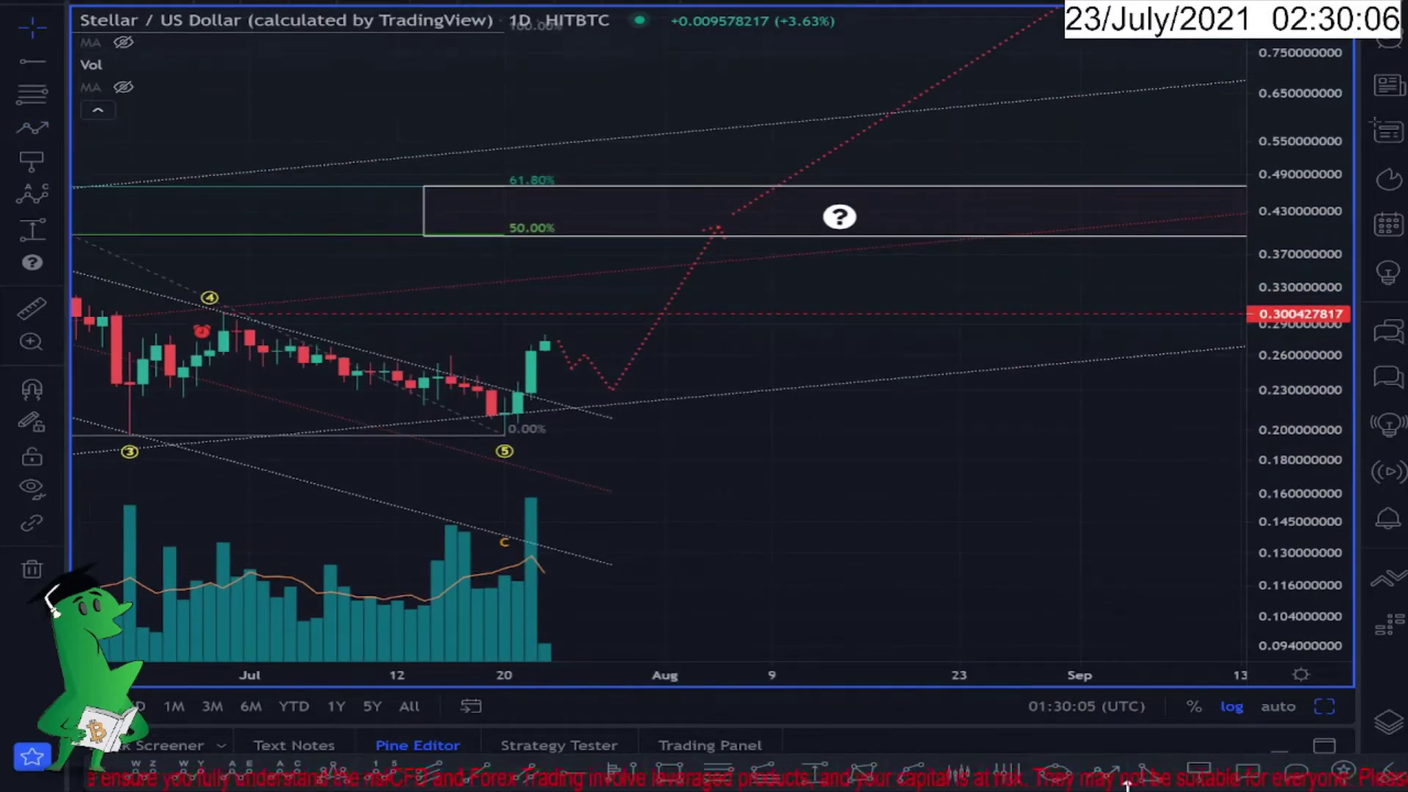
click(730, 222)
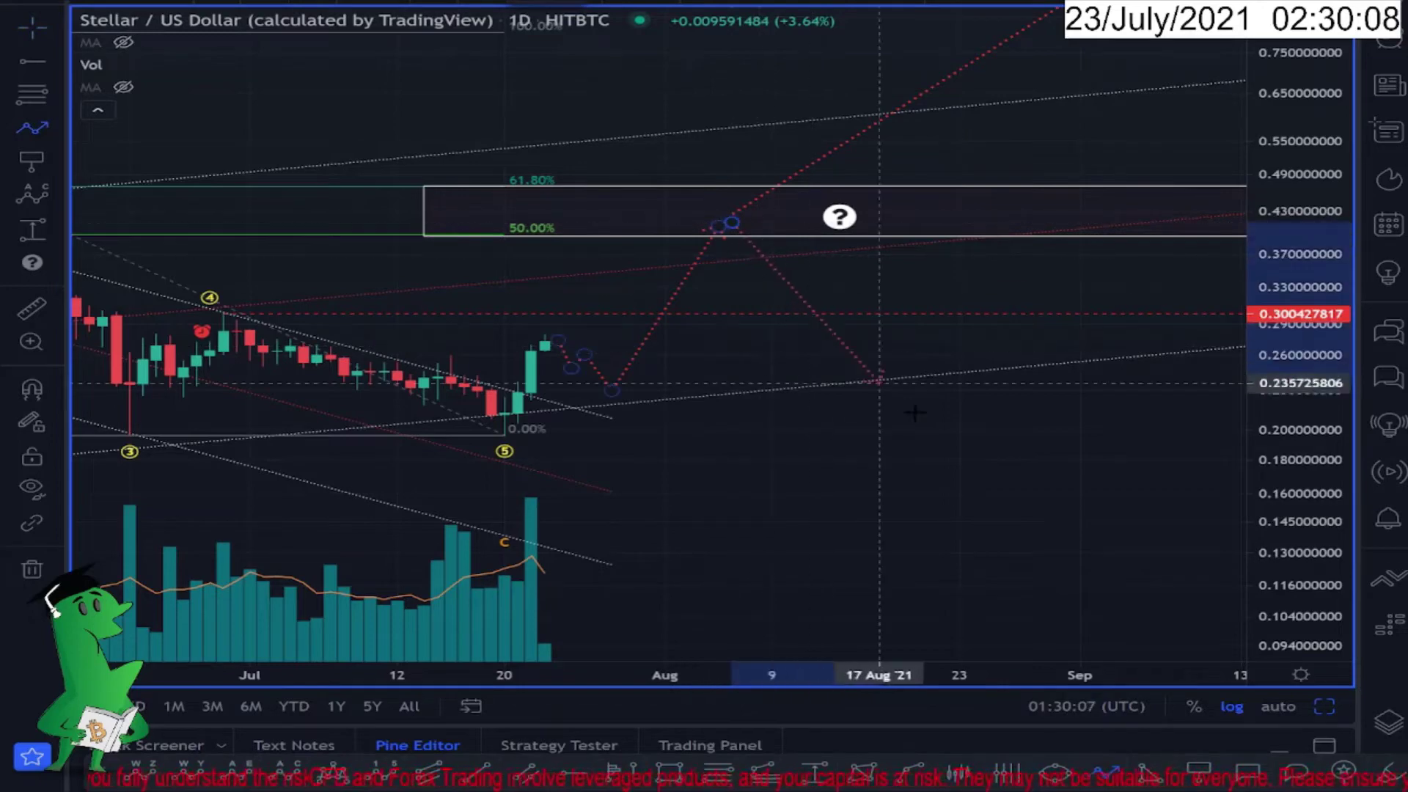
click(1000, 491)
Show both hidden moving averages on the daily chart.
scroll(920, 513, down, 5)
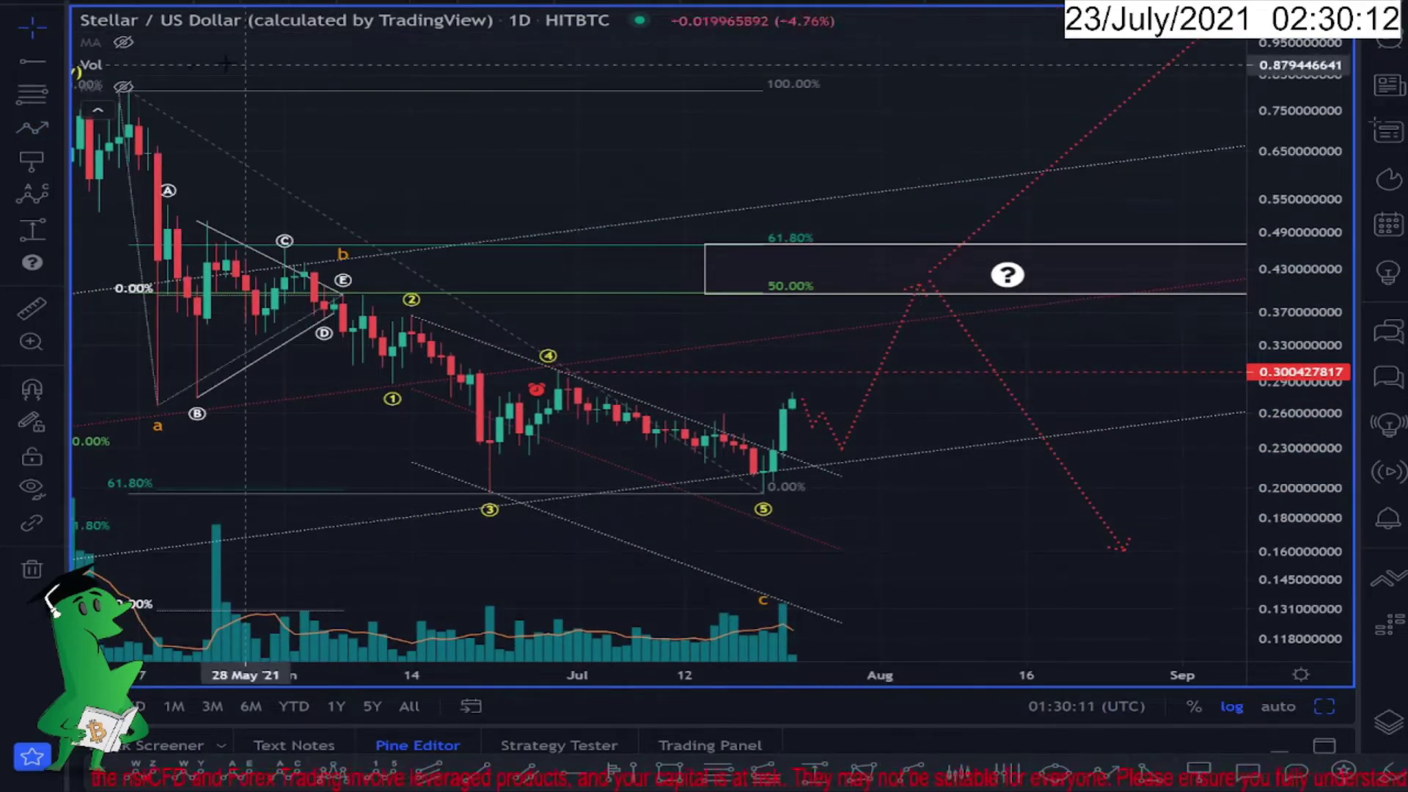
click(125, 85)
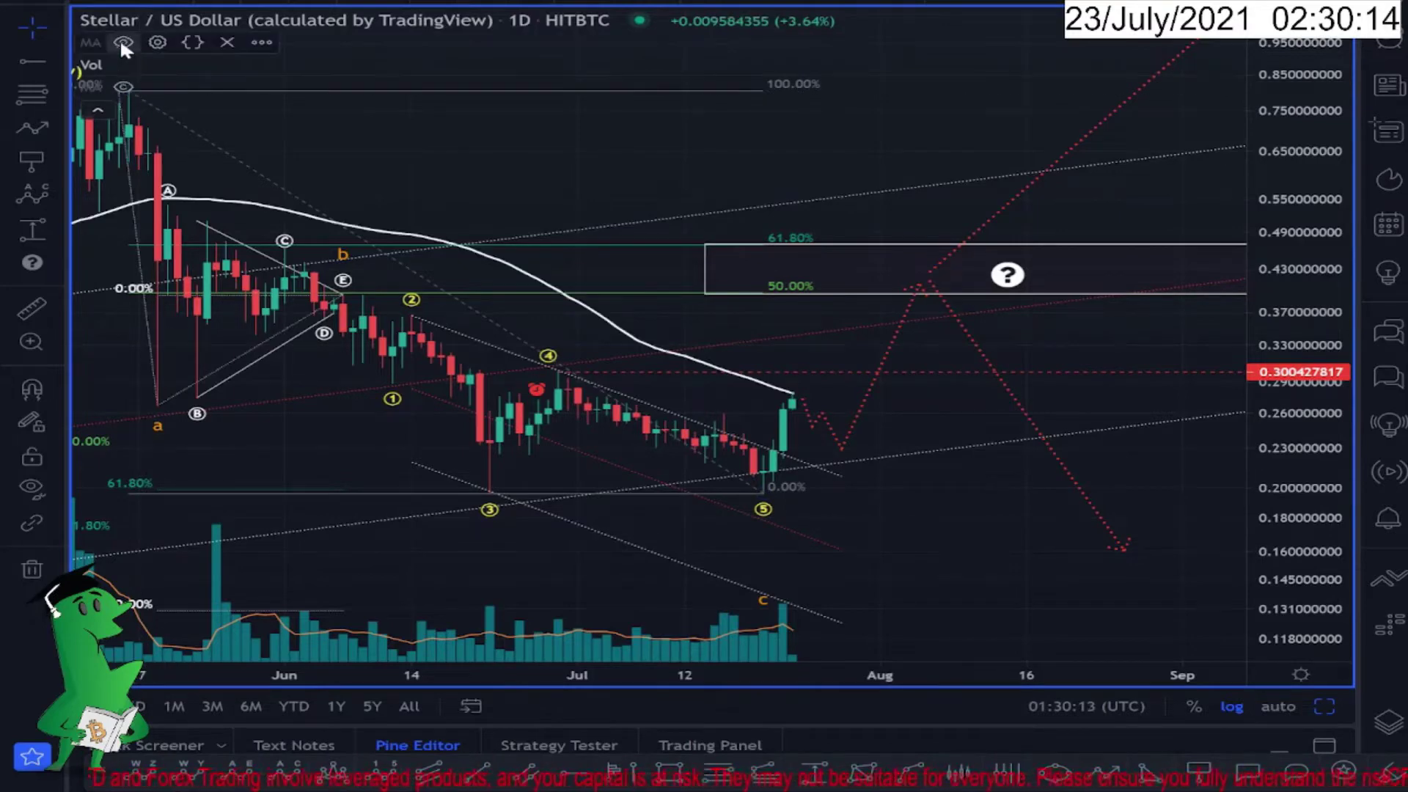
click(122, 40)
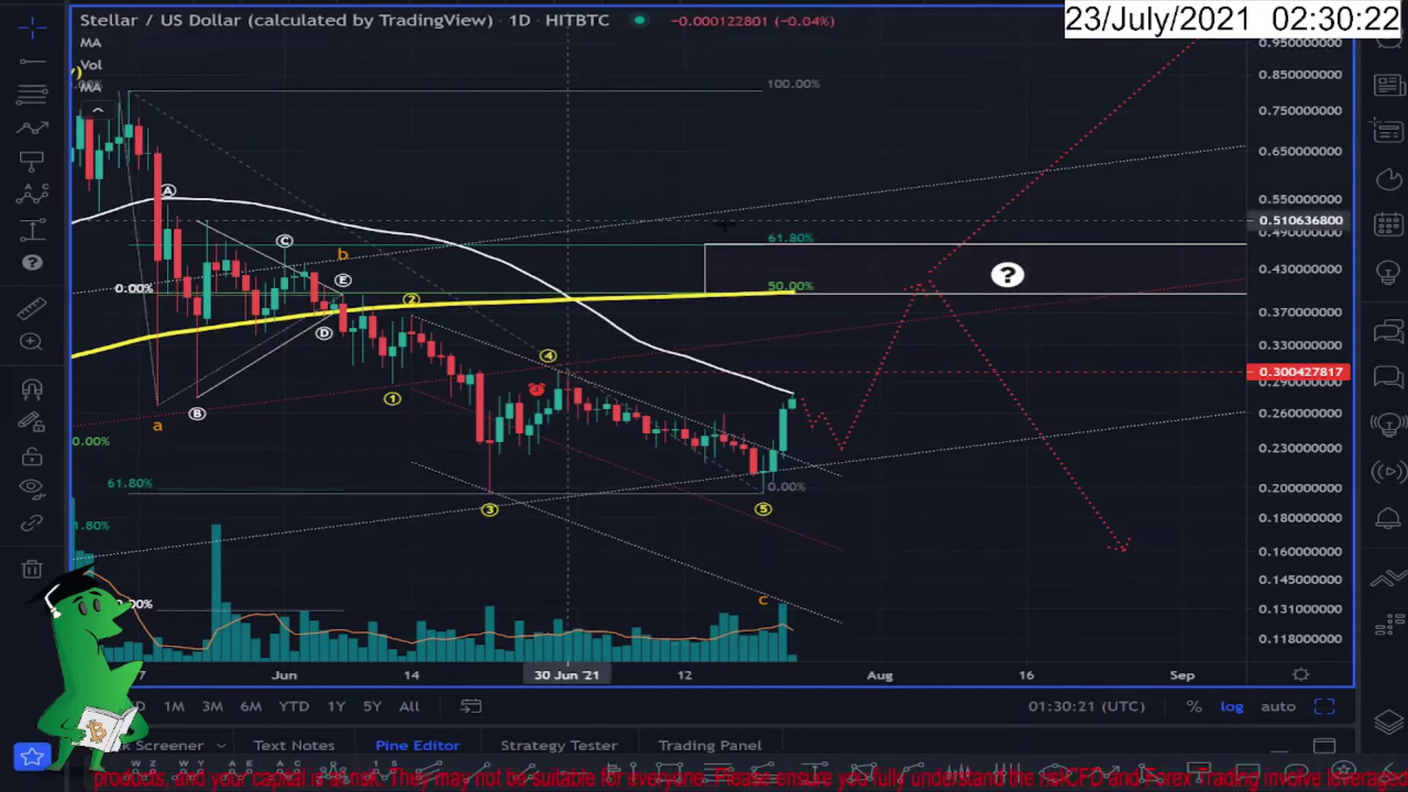
View the daily chart and its Fibonacci retracement on a linear price scale, then return to the logarithmic scale.
drag(518, 121, 743, 135)
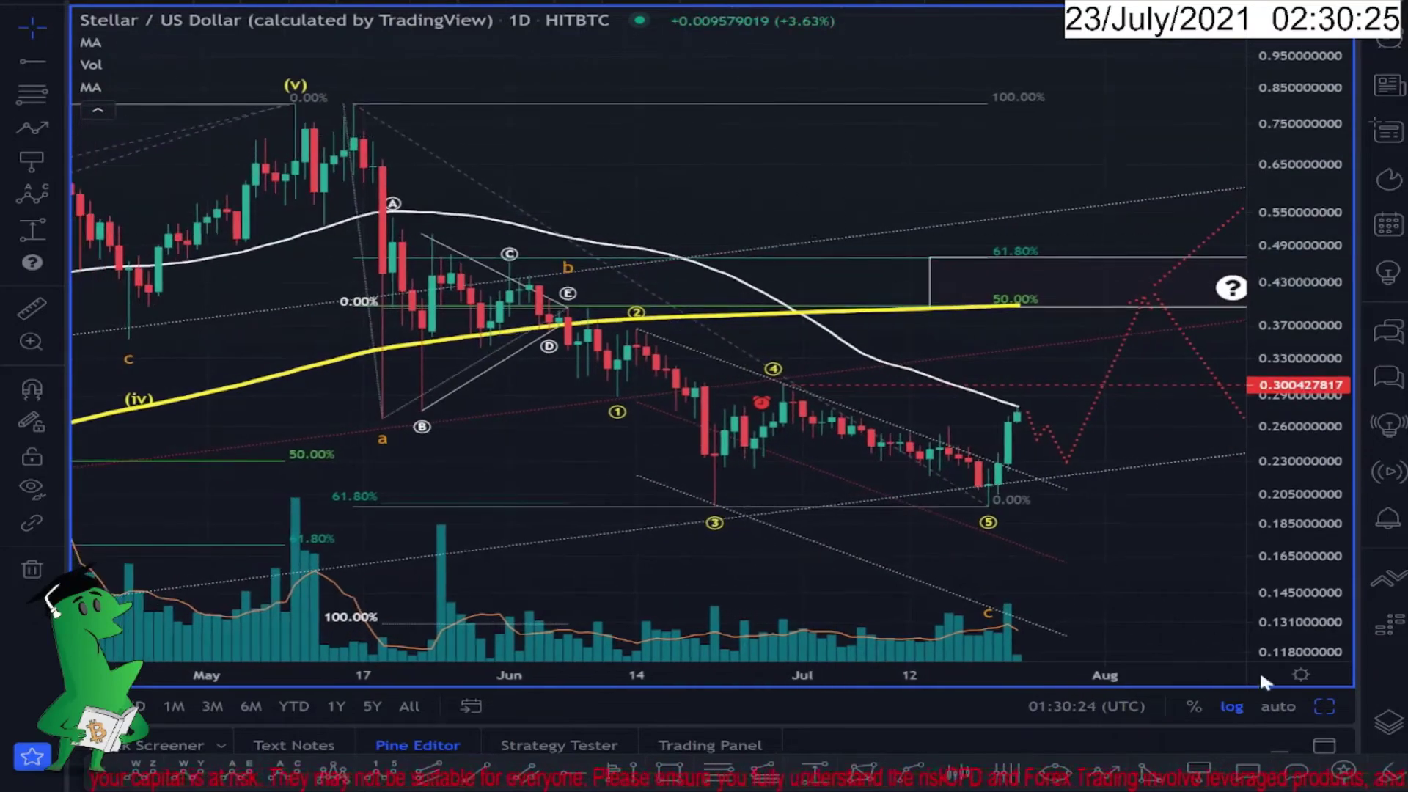
click(1231, 706)
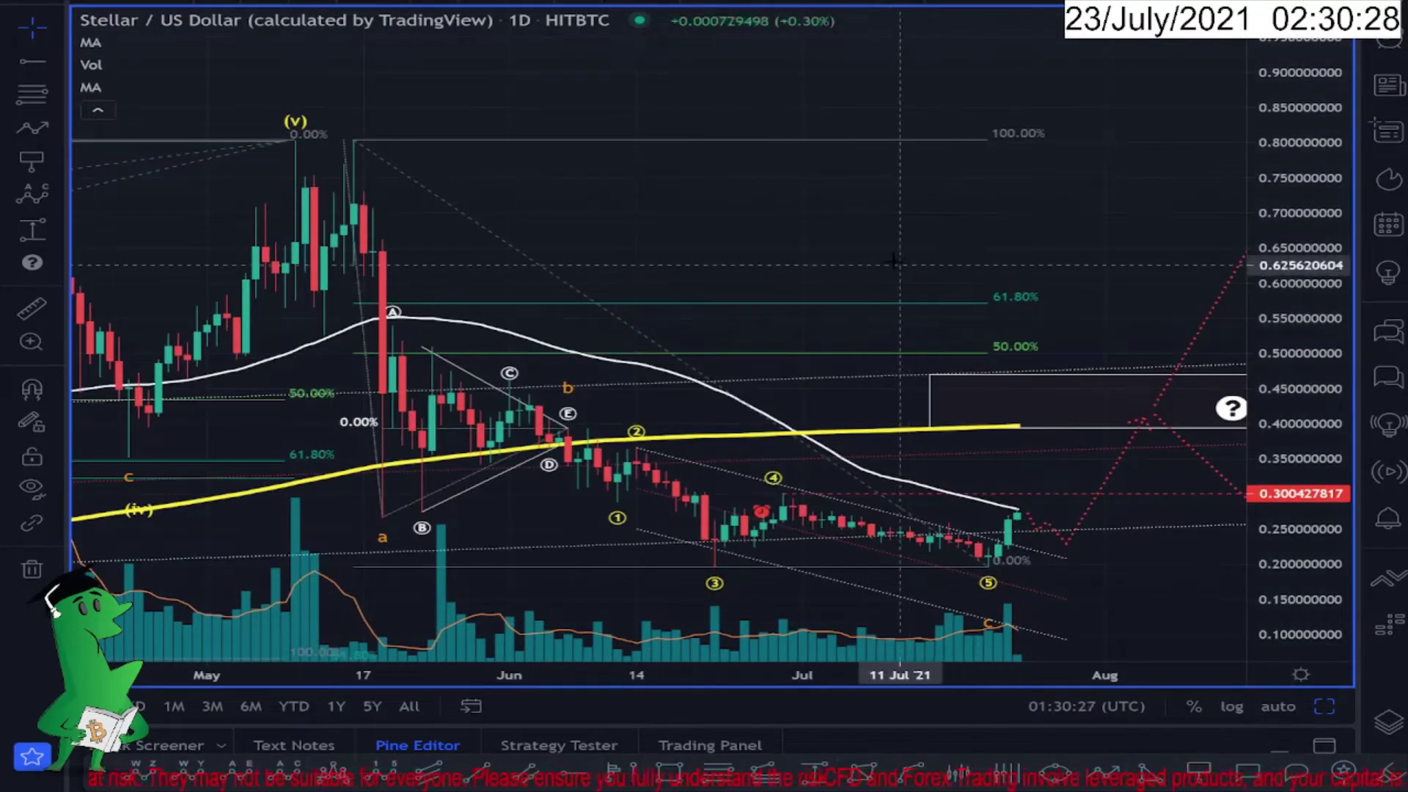
drag(916, 253, 909, 182)
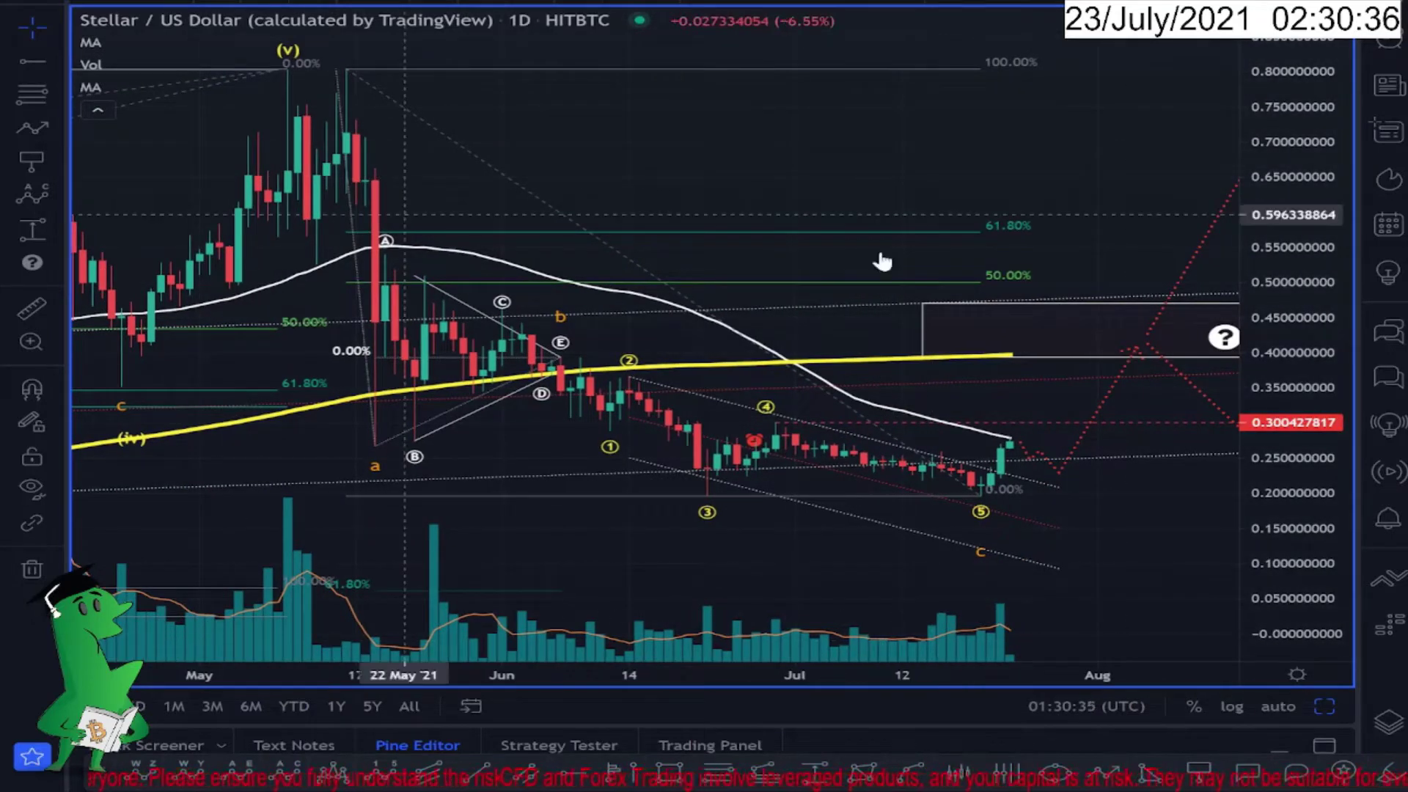
click(1231, 706)
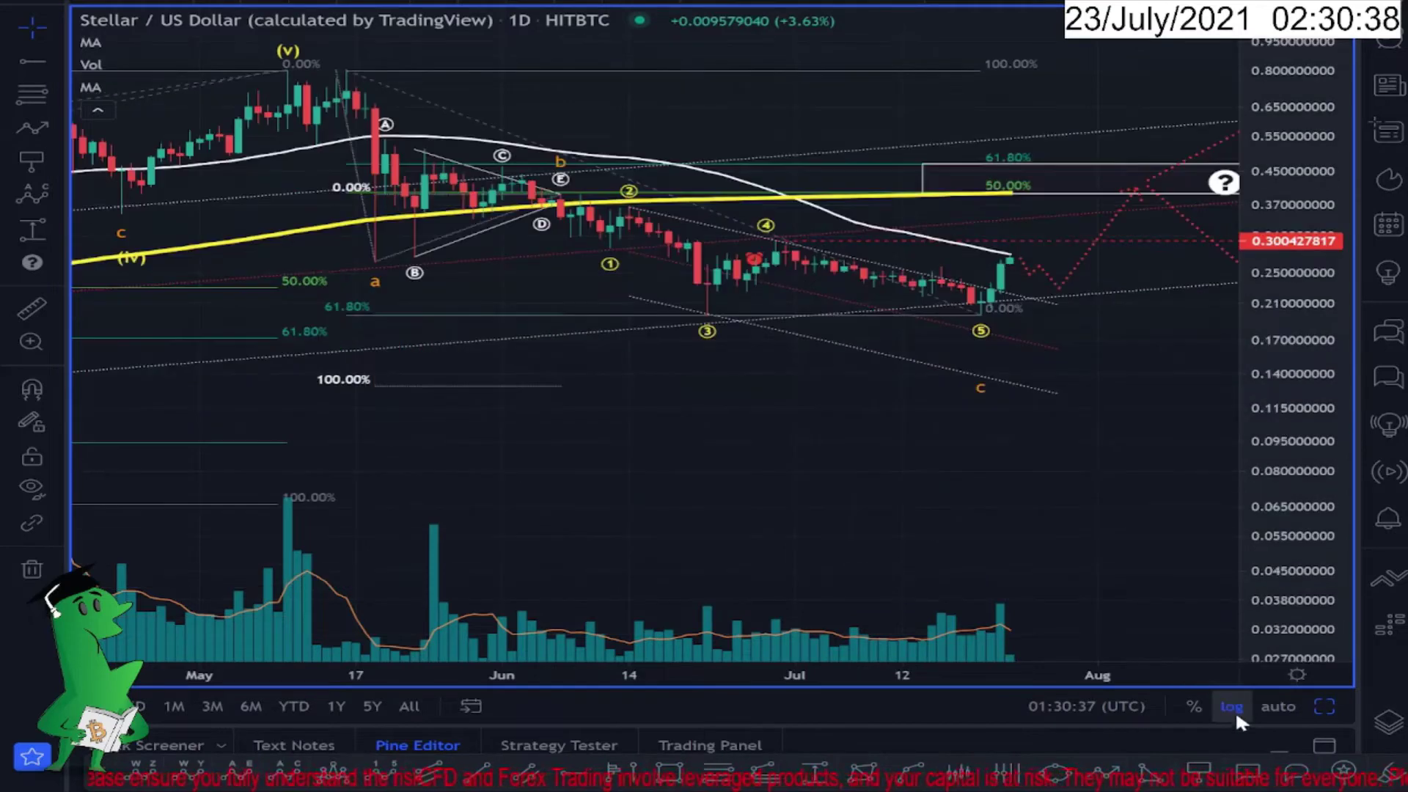
Auto-fit the price scale to the data, then compress it to fit the whole falling projection path.
right_click(1314, 327)
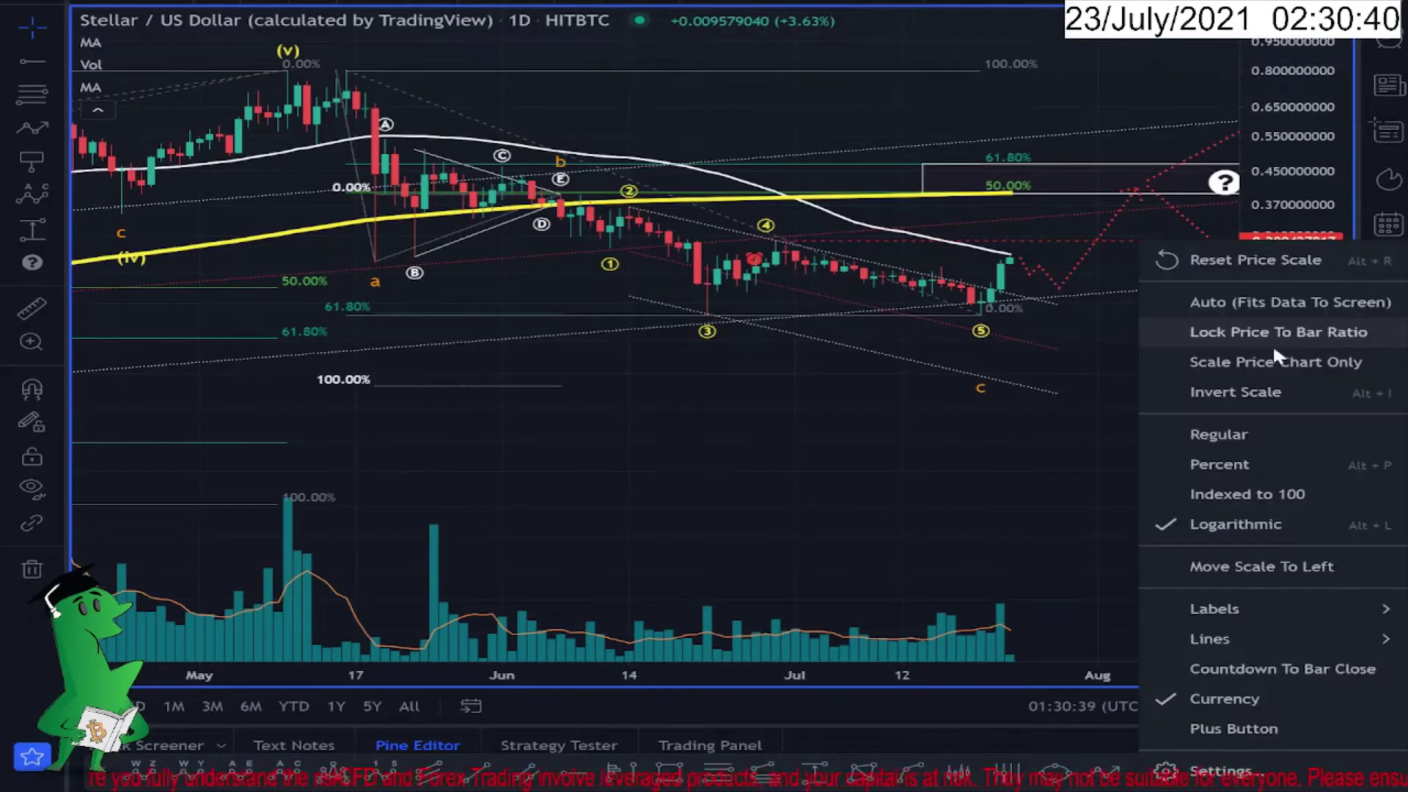
click(1244, 302)
drag(787, 177, 610, 86)
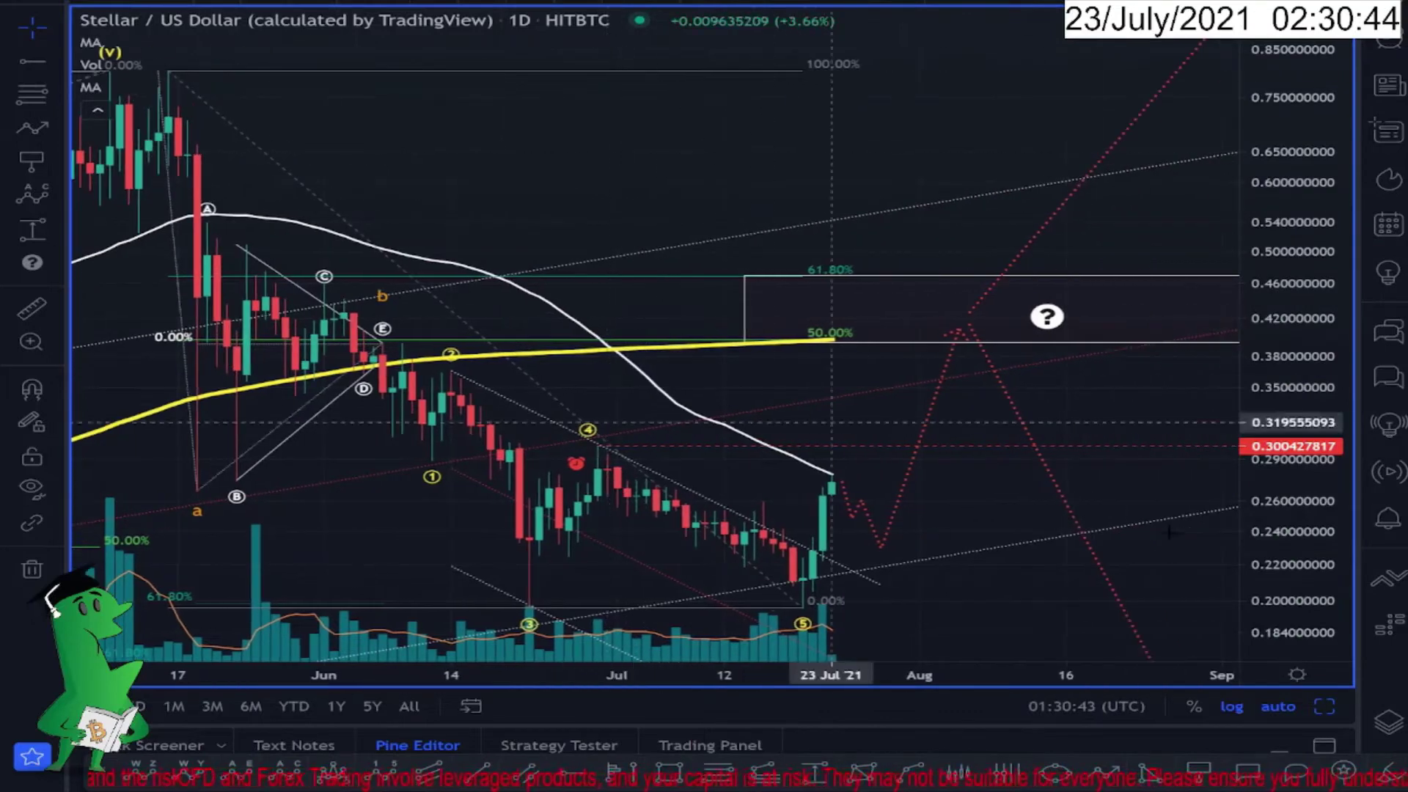
drag(1292, 381, 1292, 466)
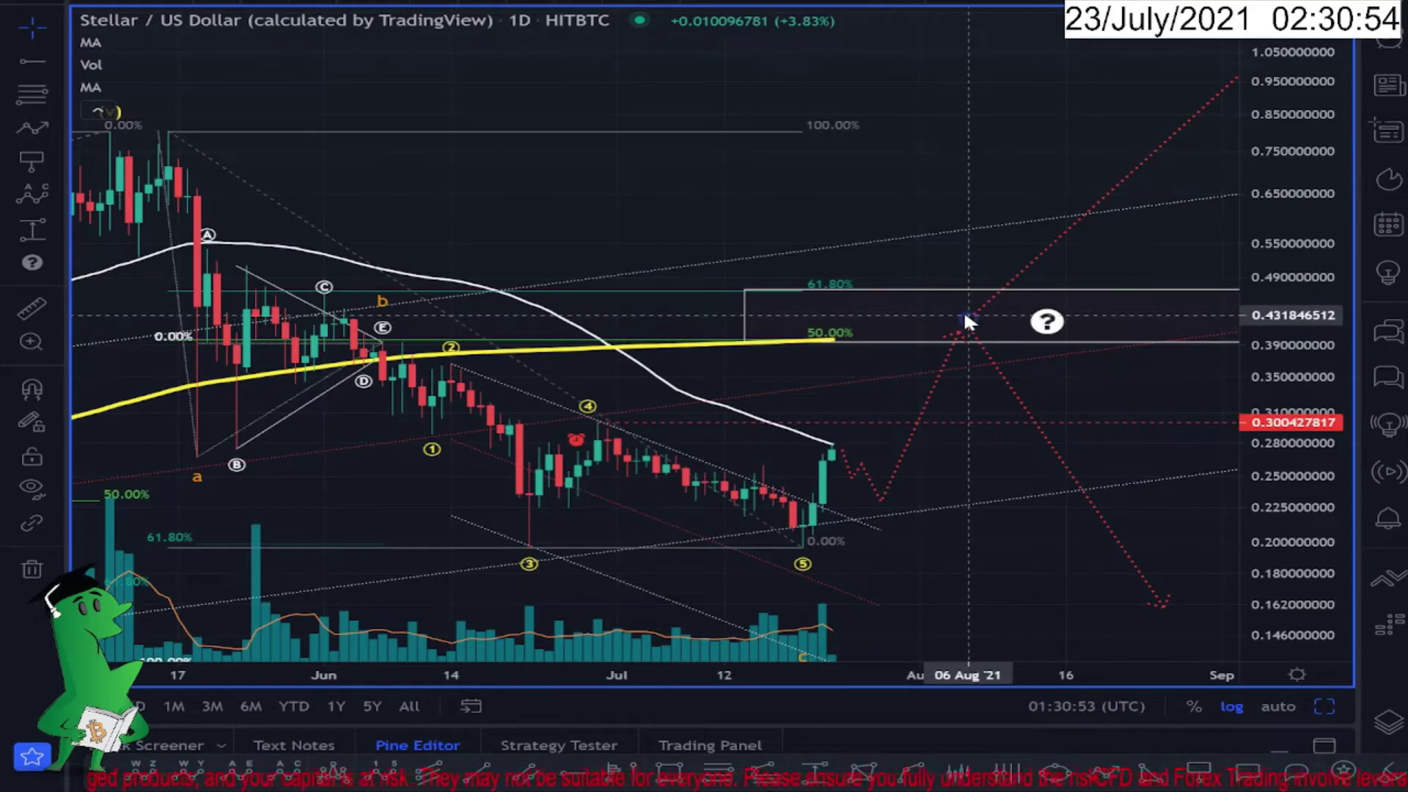
Bring back the RSI & EMA pane below the price chart and maximise it with a compressed value scale.
click(966, 320)
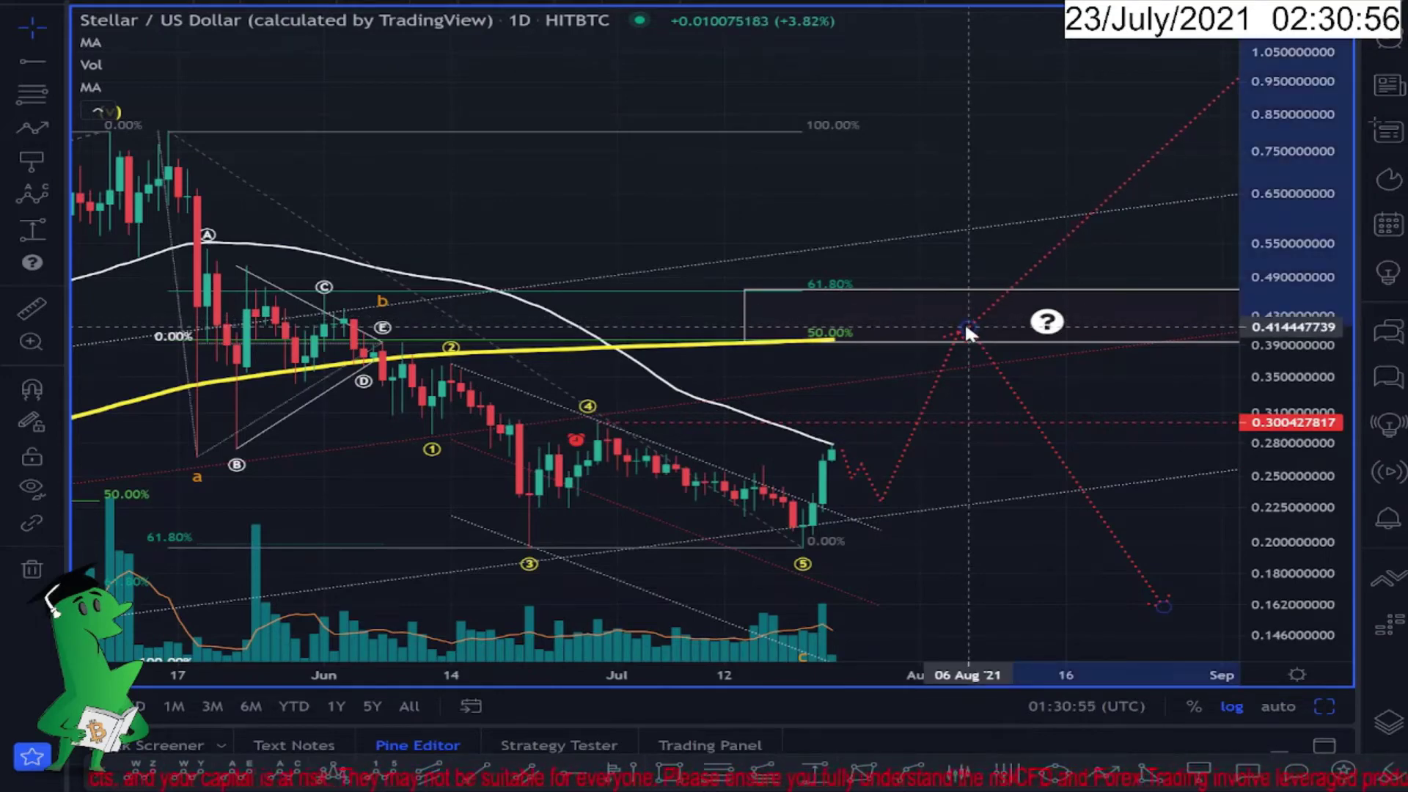
double_click(728, 203)
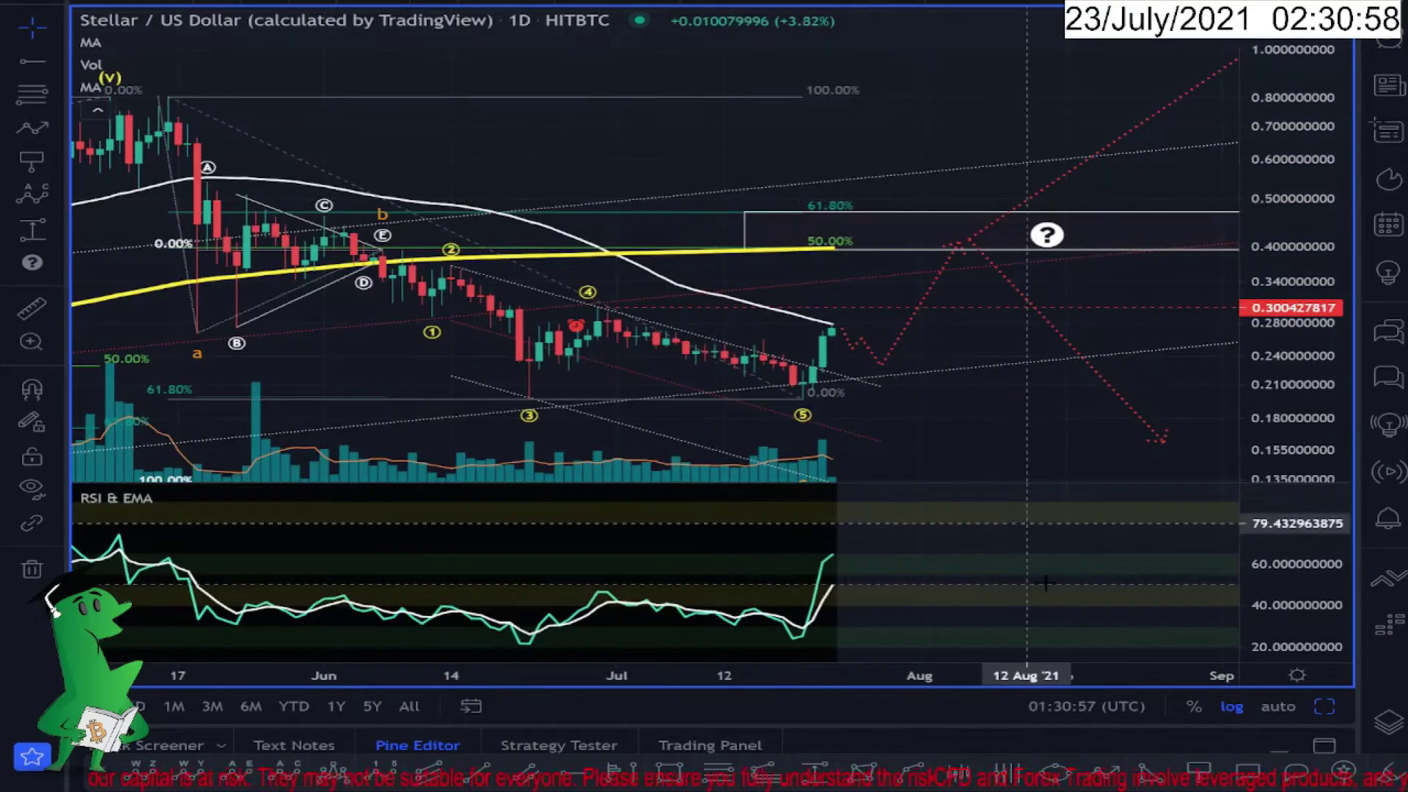
scroll(987, 583, down, 1)
scroll(987, 590, down, 3)
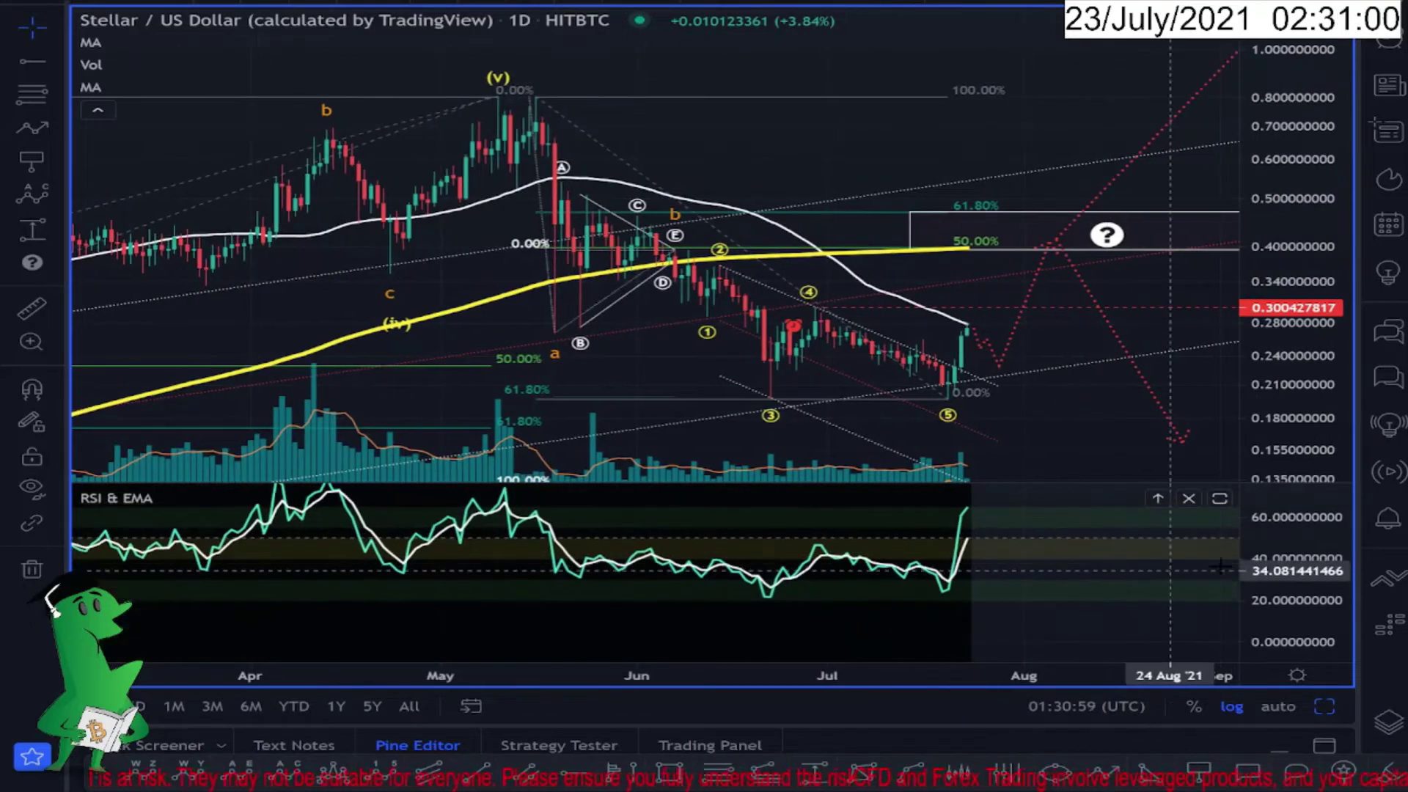
double_click(1025, 563)
drag(1308, 403, 1274, 455)
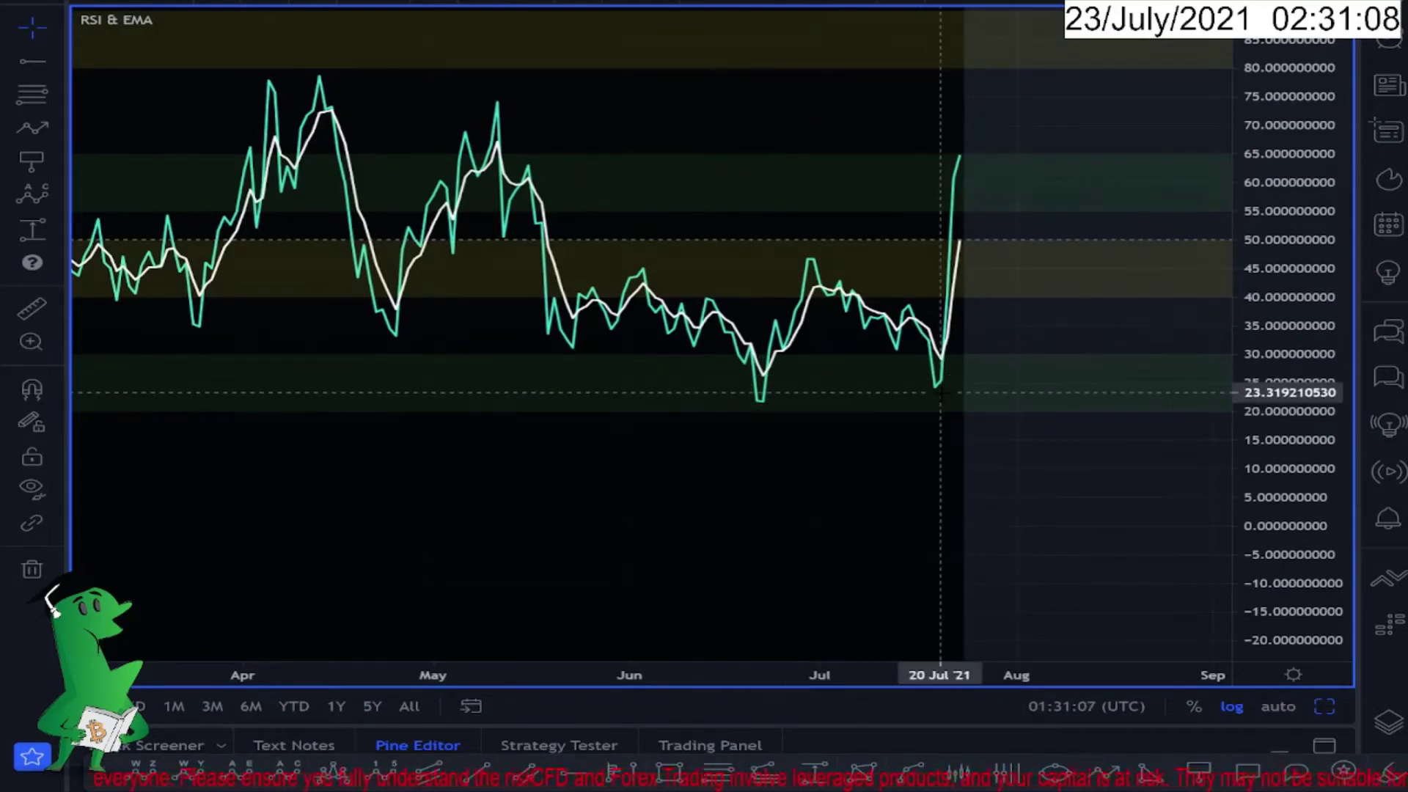
drag(966, 570, 845, 581)
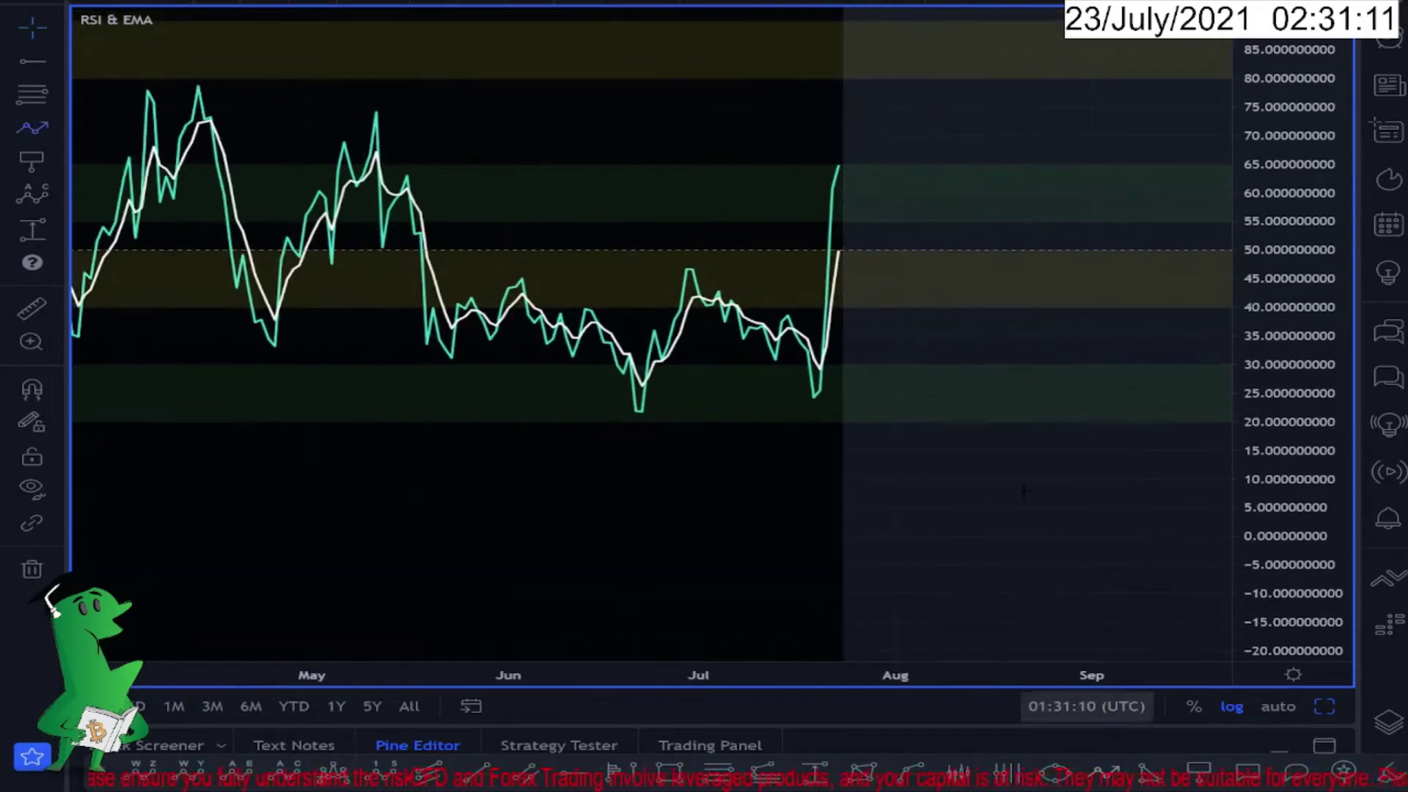
click(845, 244)
click(902, 303)
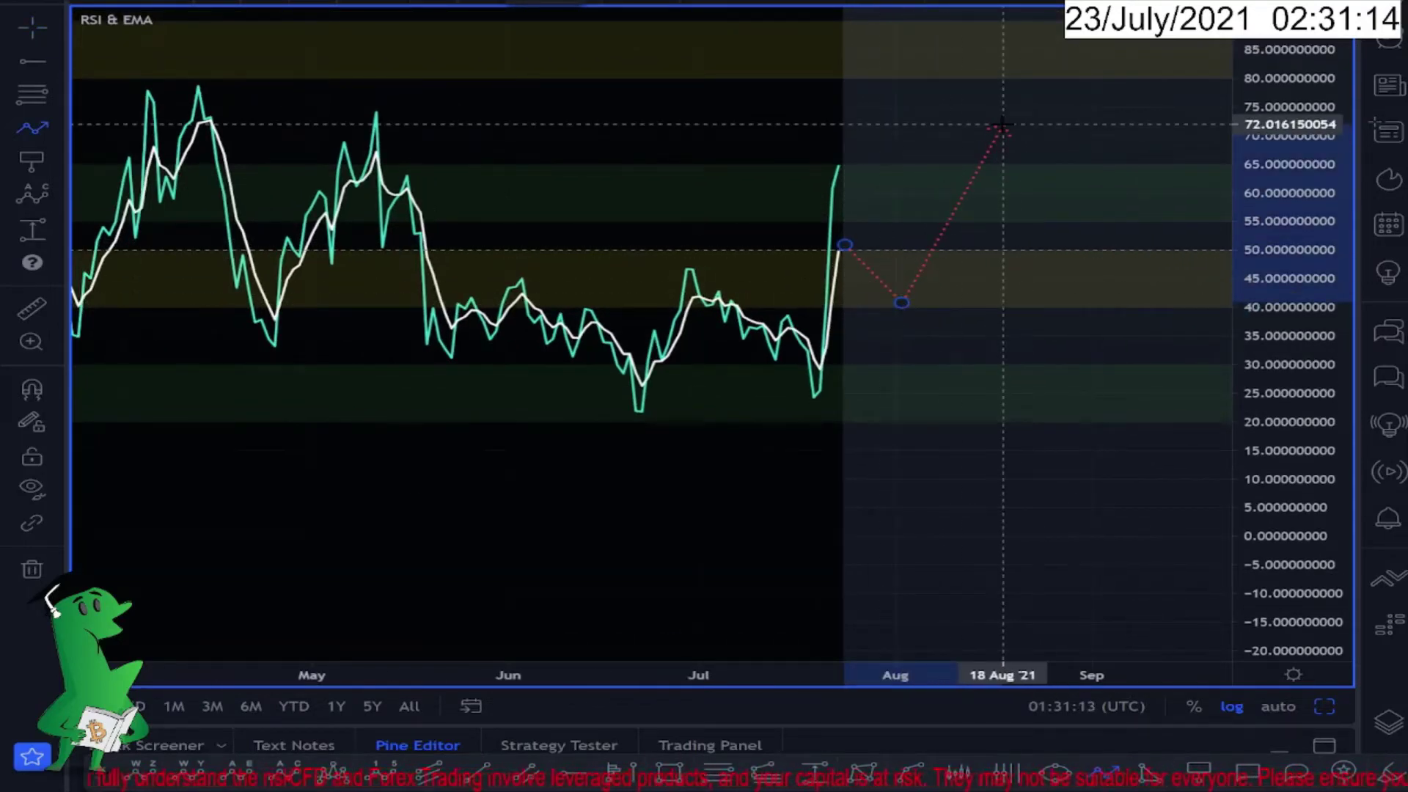
key(Escape)
Restore the price pane from the maximised RSI & EMA view and maximise it within the single XLMUSD daily chart.
click(1329, 707)
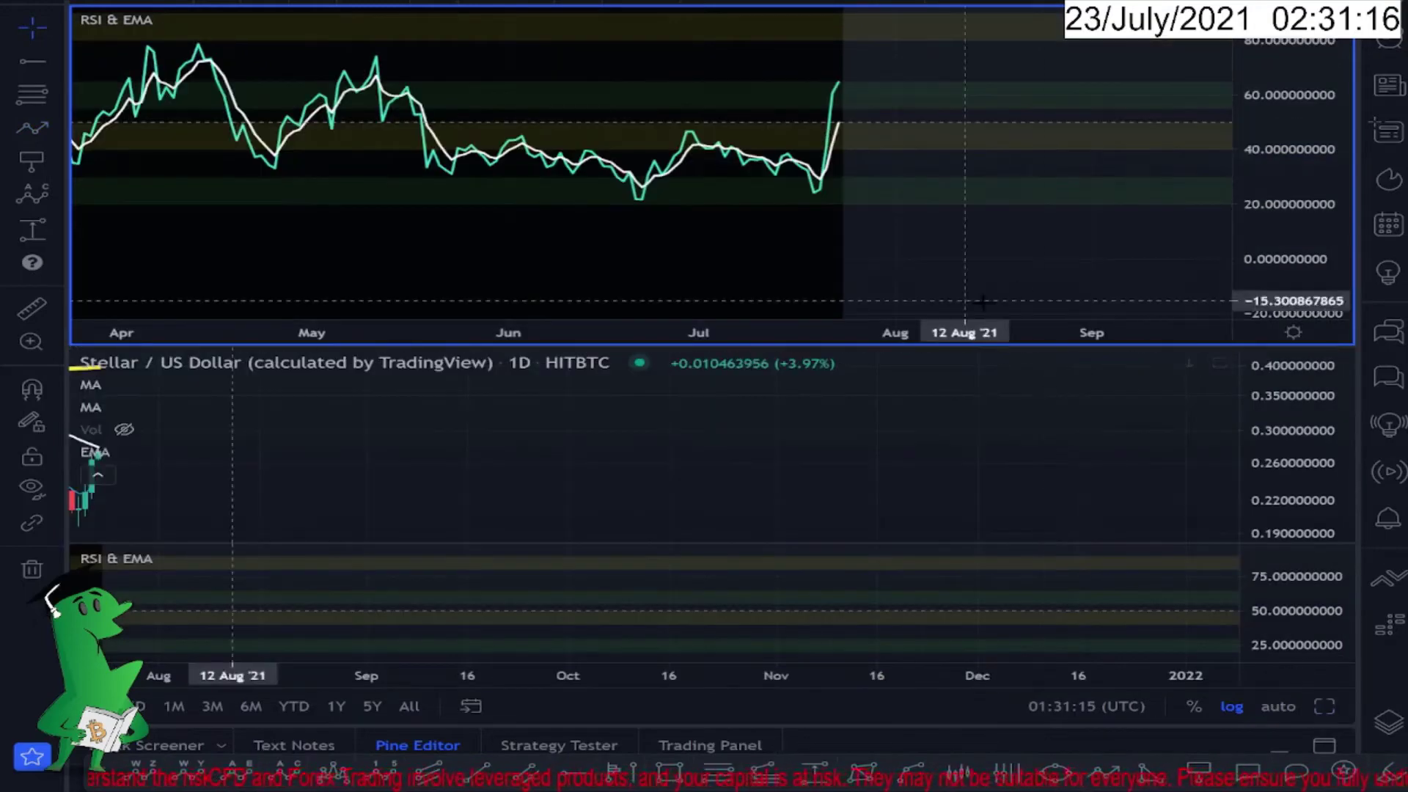
double_click(800, 273)
click(1320, 707)
double_click(908, 121)
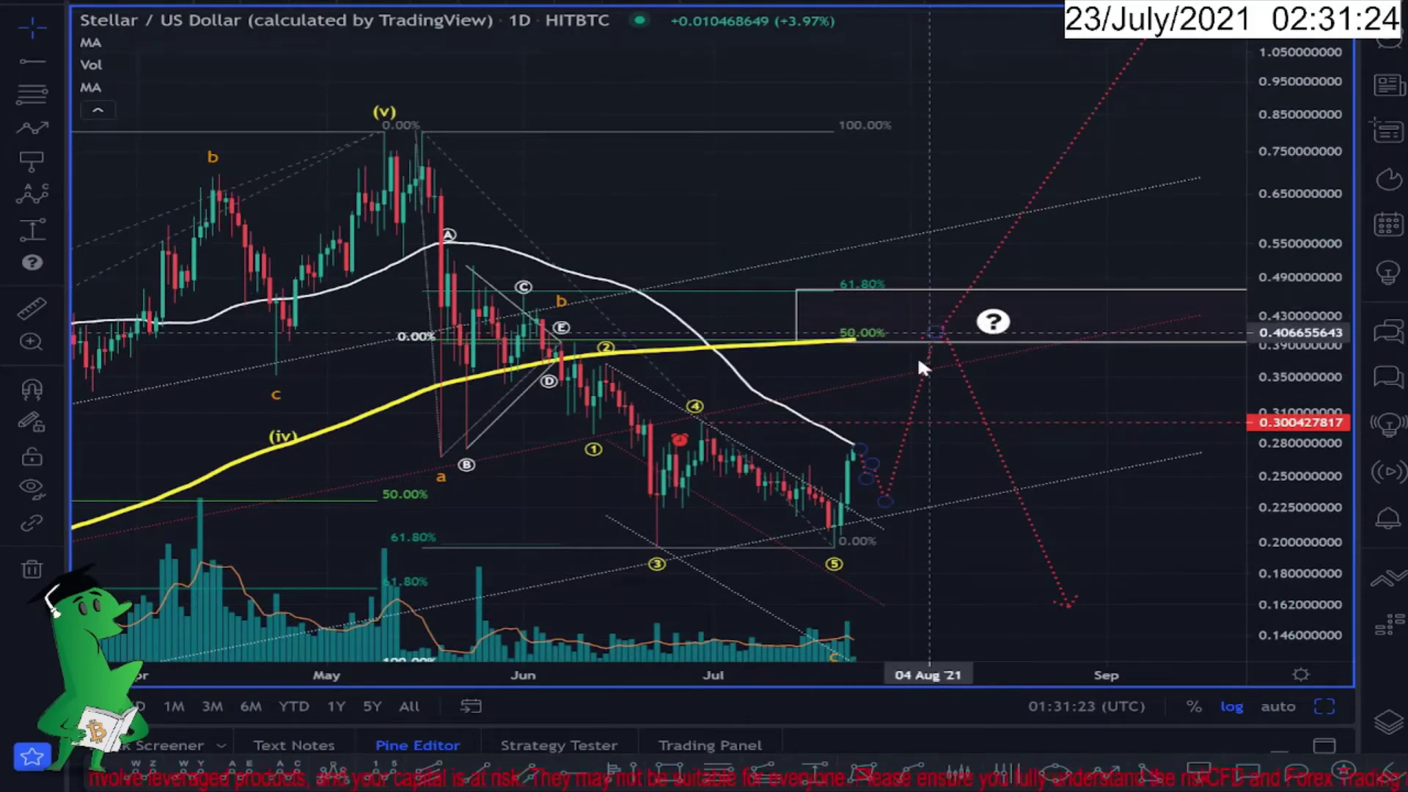
Examine the projected pullback, rise and alternative falling path against the moving averages and the 50–61.8% retracement box.
scroll(917, 293, down, 5)
drag(936, 208, 894, 217)
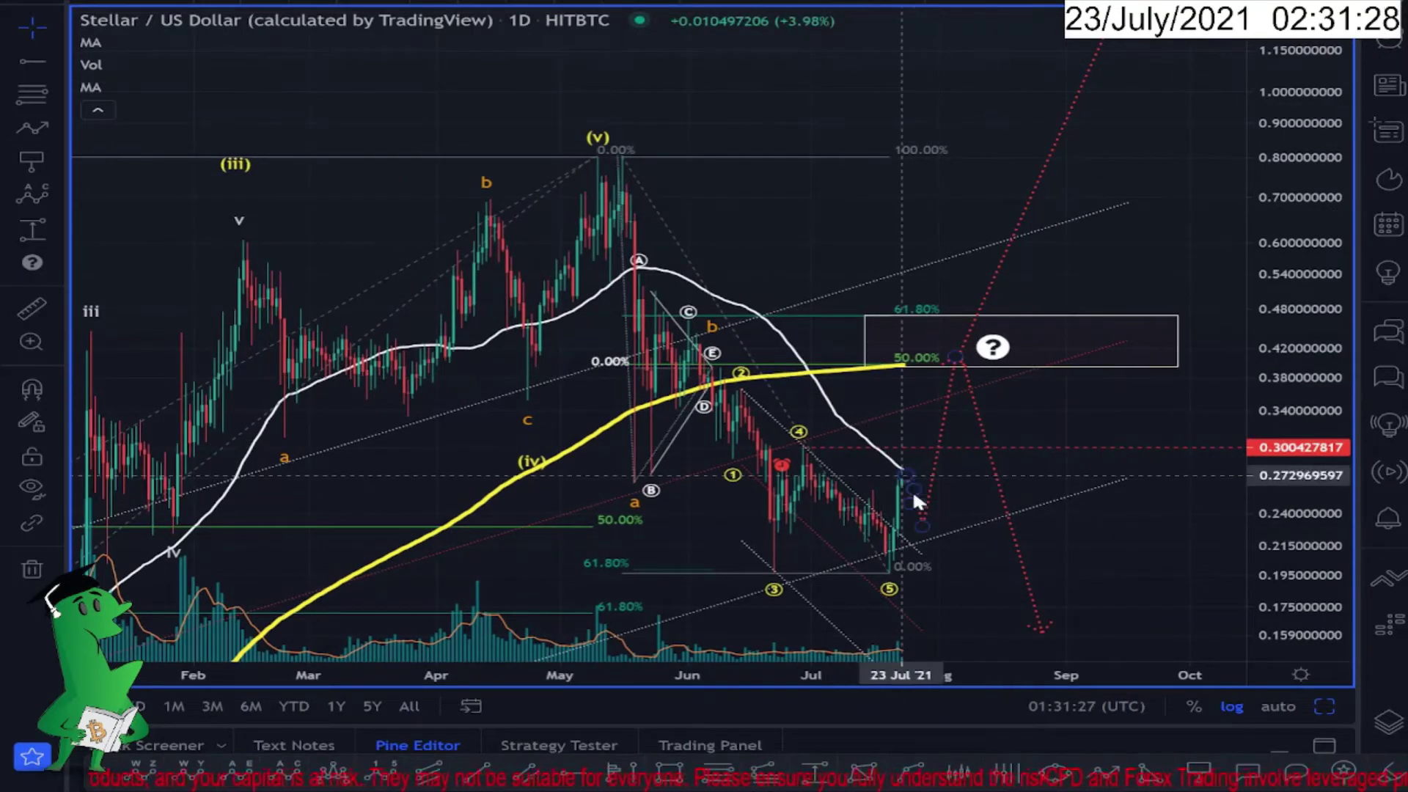
drag(1277, 359, 1277, 440)
scroll(975, 557, up, 5)
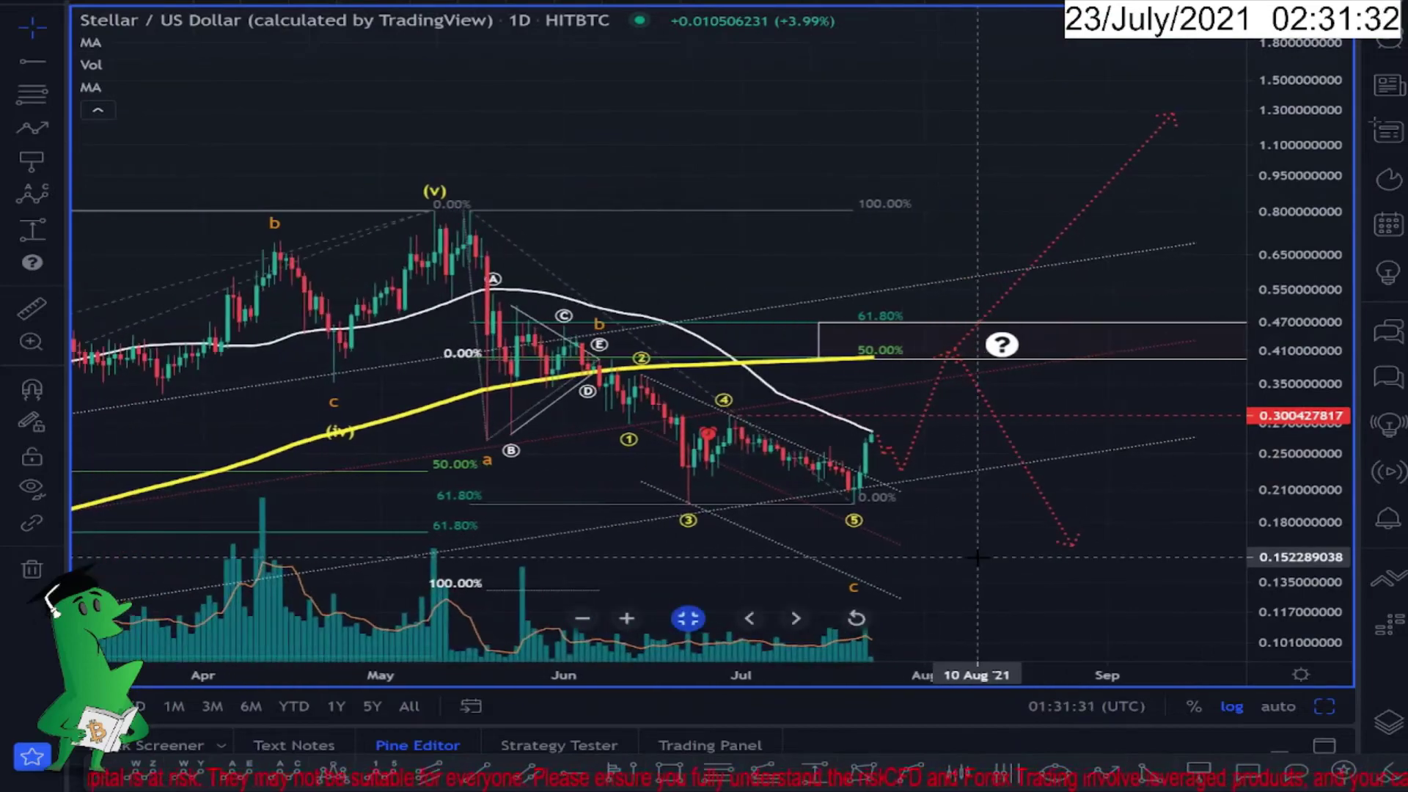
drag(978, 557, 991, 513)
drag(1289, 544, 1283, 377)
drag(975, 477, 990, 317)
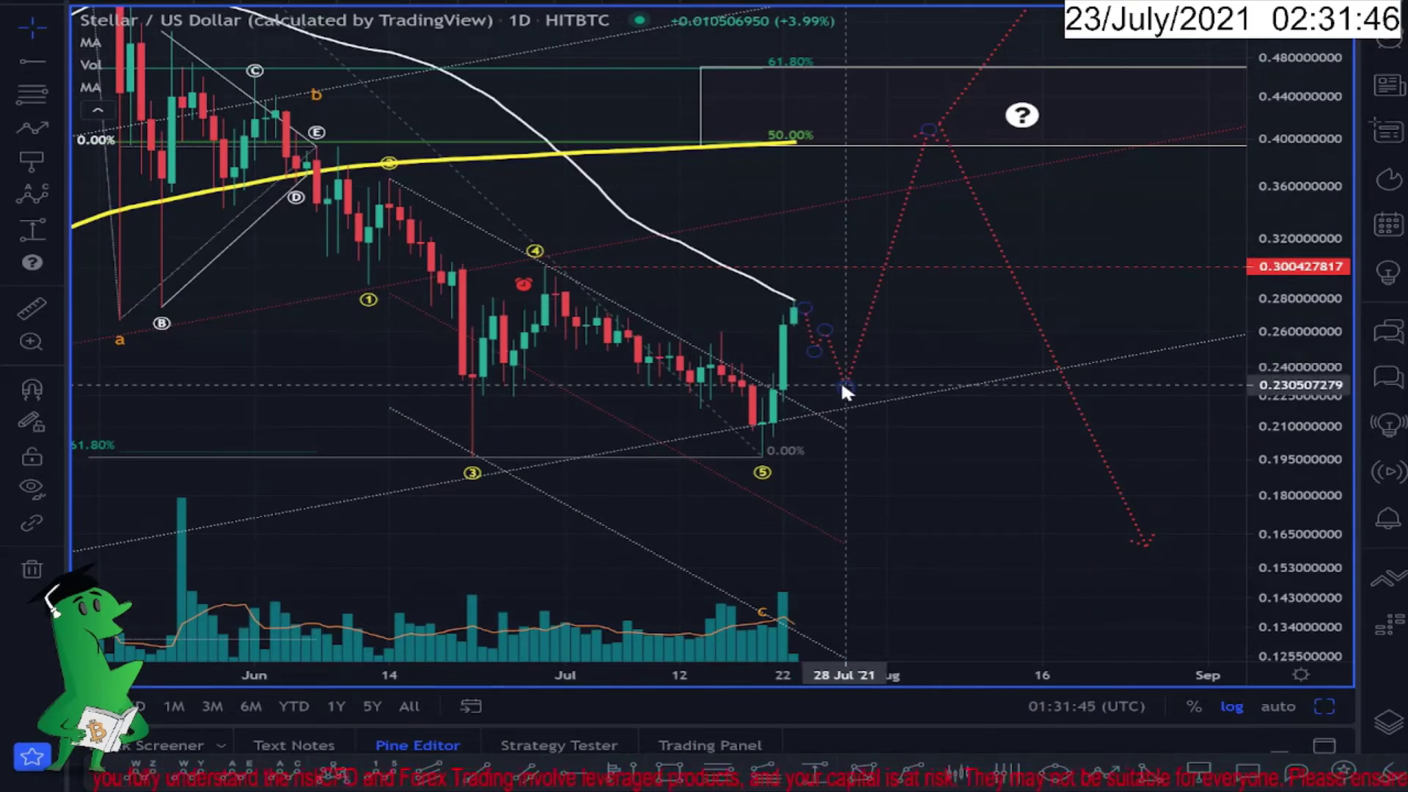
click(738, 465)
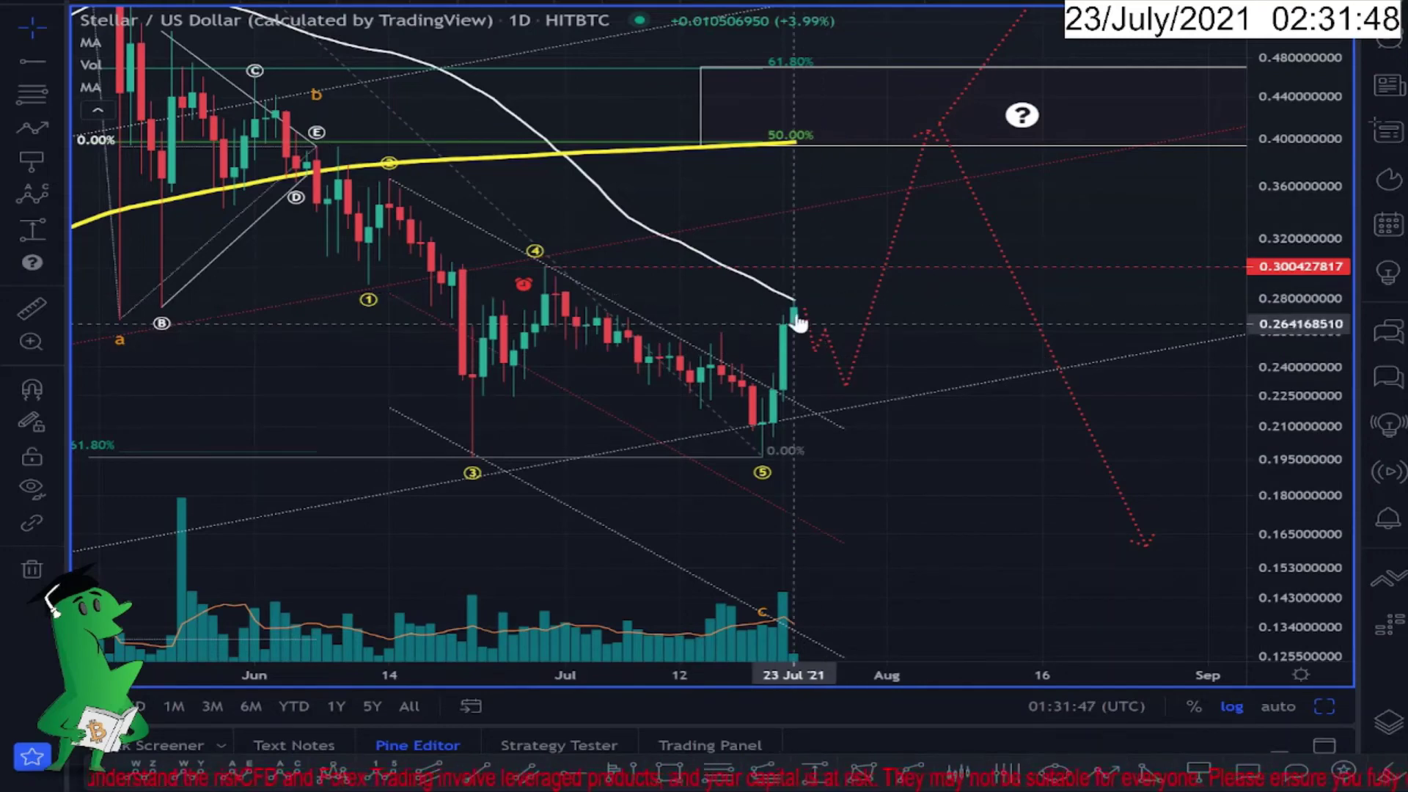